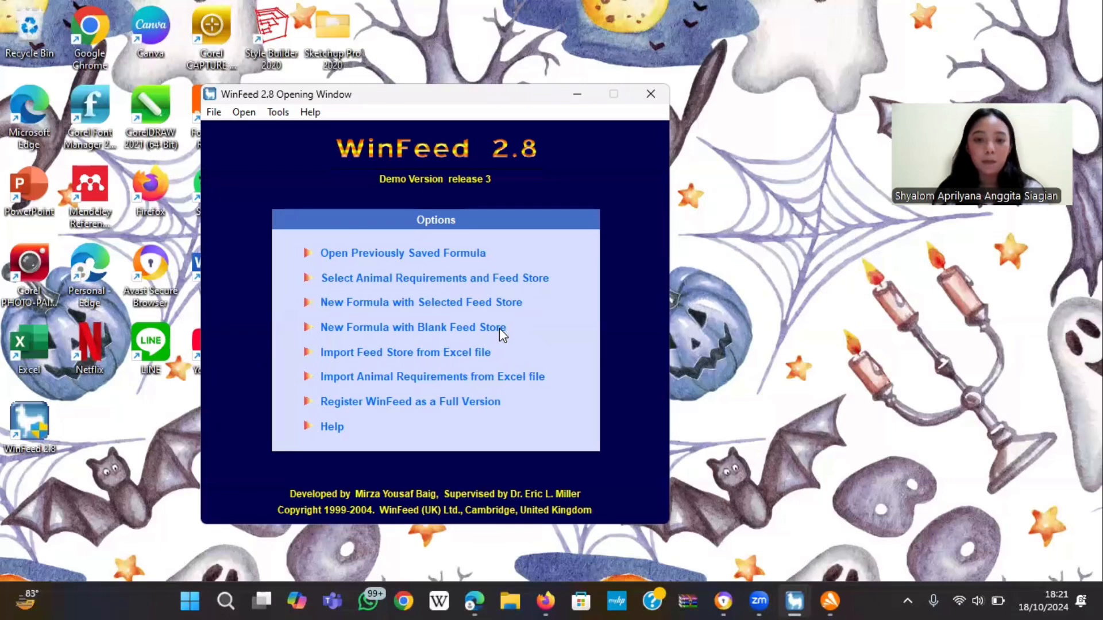
# Start a new formula with a blank feed store and add Gaplek to the store as its first ingredient
pyautogui.click(498, 329)
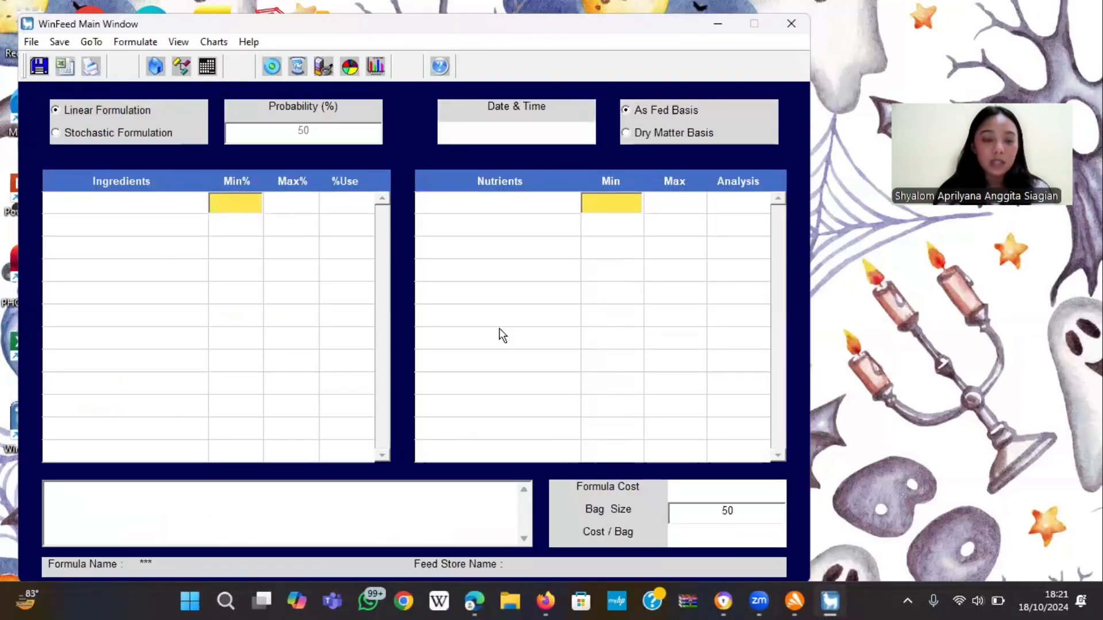
pyautogui.click(154, 66)
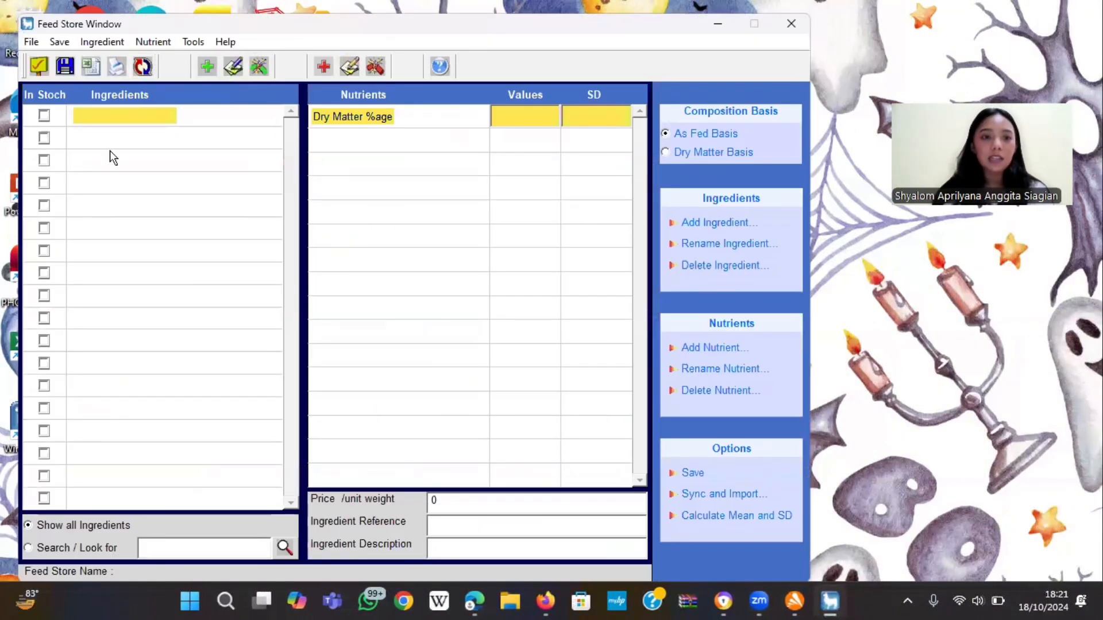
pyautogui.rightClick(147, 116)
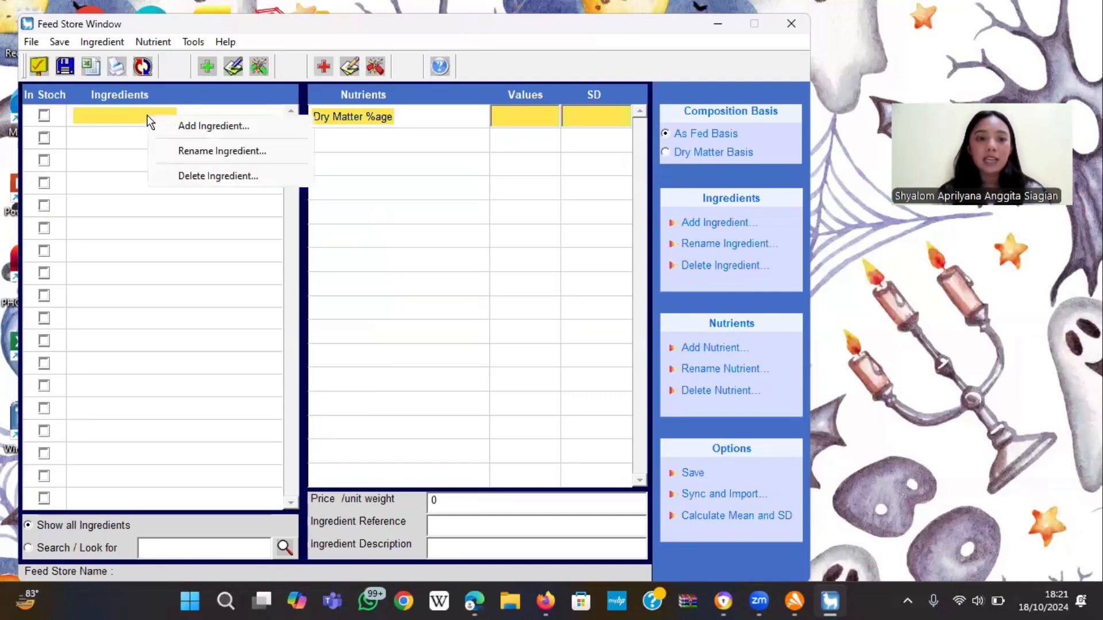
pyautogui.click(185, 125)
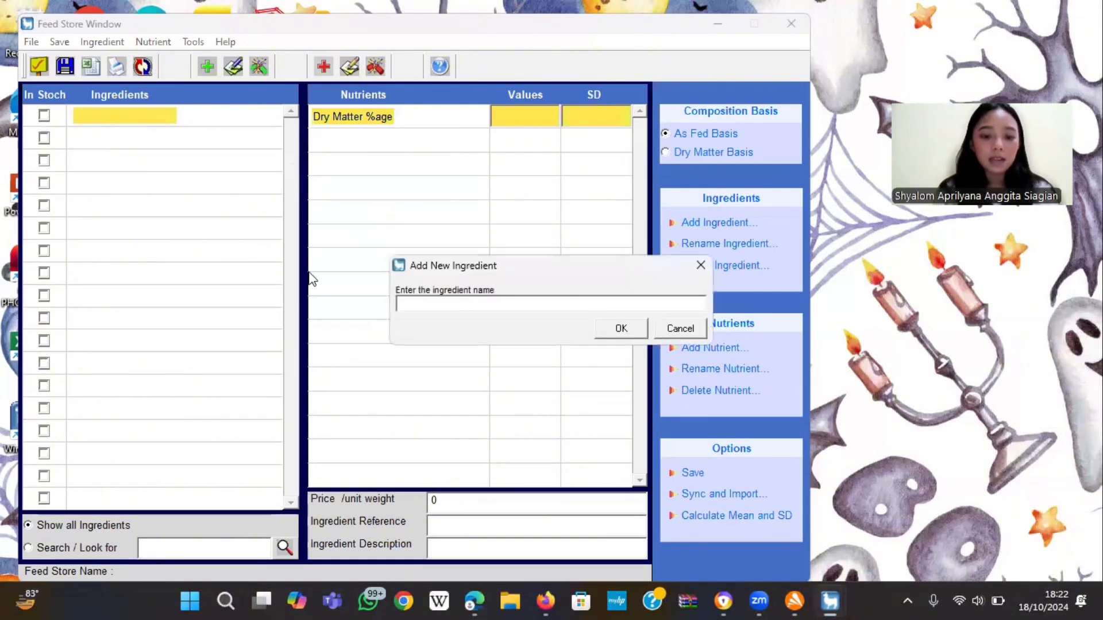
pyautogui.write('Gaplek')
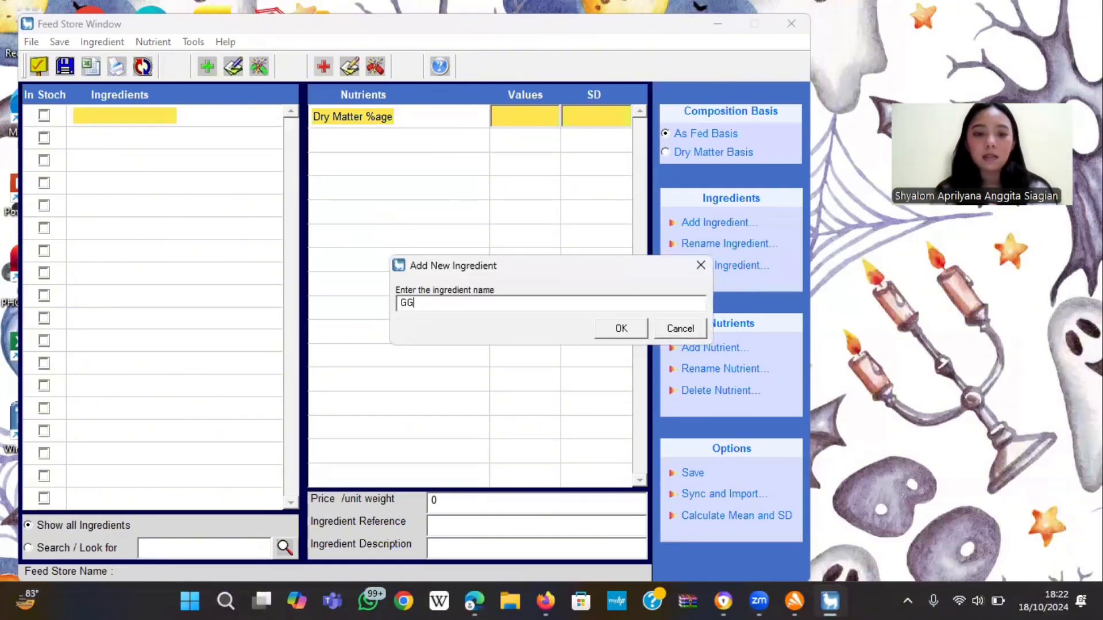
pyautogui.press('Return')
# Add the ingredients MBM and FM to the feed store
pyautogui.rightClick(188, 136)
pyautogui.click(225, 150)
pyautogui.write('MBM')
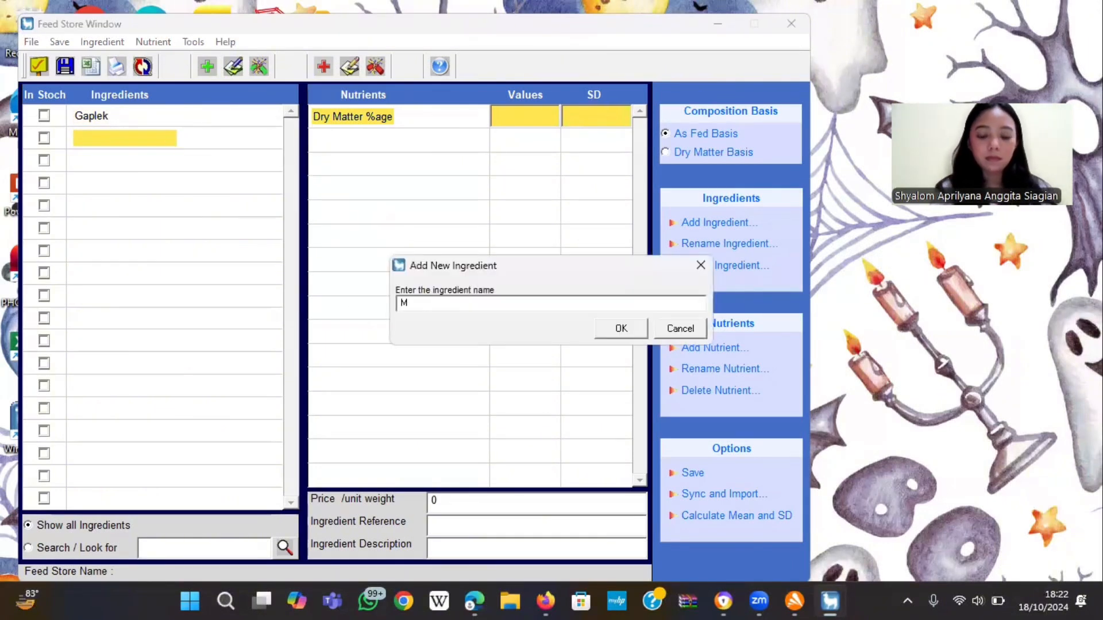
pyautogui.click(632, 326)
pyautogui.rightClick(233, 155)
pyautogui.click(276, 167)
pyautogui.write('FM')
pyautogui.click(621, 328)
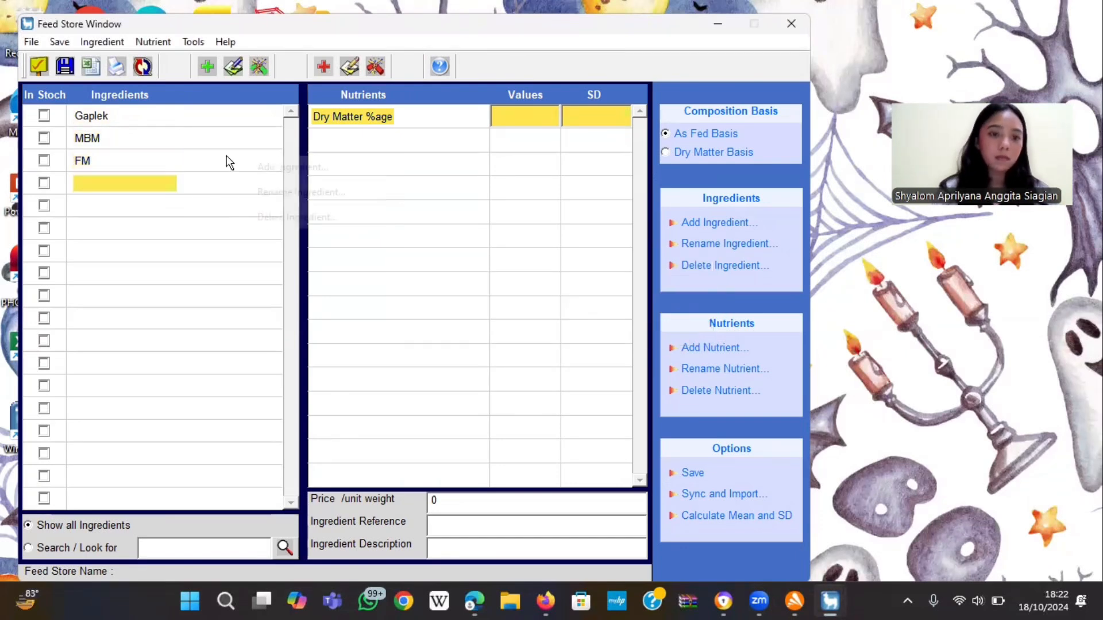
# Add the ingredients Pollard and PMM to the feed store
pyautogui.rightClick(226, 162)
pyautogui.click(271, 172)
pyautogui.write('Pollard')
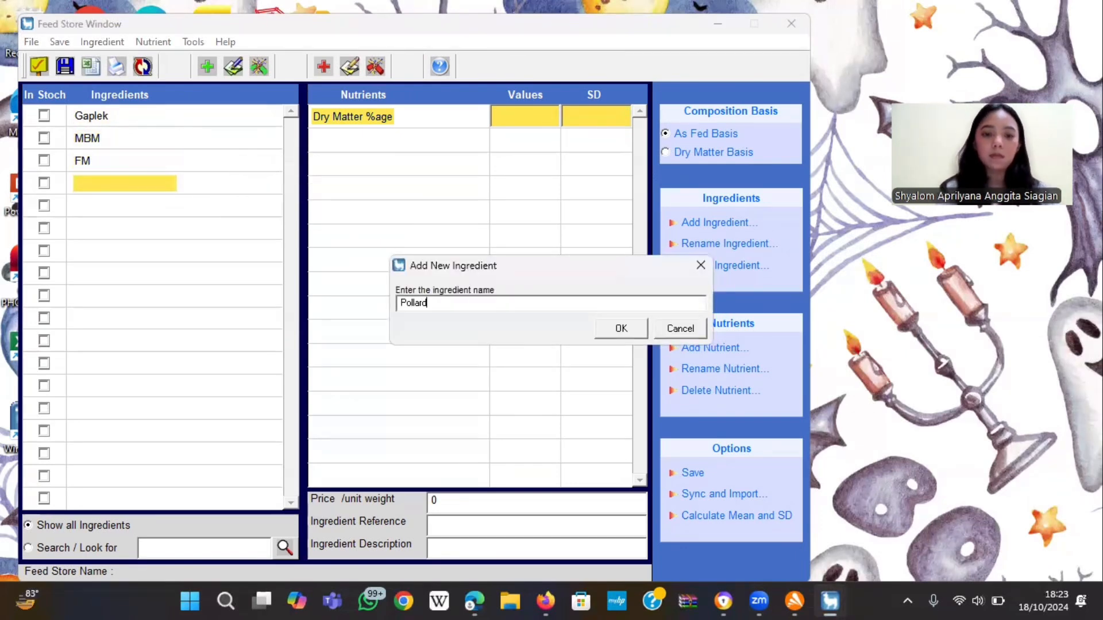
pyautogui.click(621, 328)
pyautogui.rightClick(200, 208)
pyautogui.click(244, 218)
pyautogui.write('PMM')
pyautogui.click(621, 328)
# Add the ingredients SBM and Terigu to the feed store
pyautogui.rightClick(202, 225)
pyautogui.click(246, 236)
pyautogui.write('SBM')
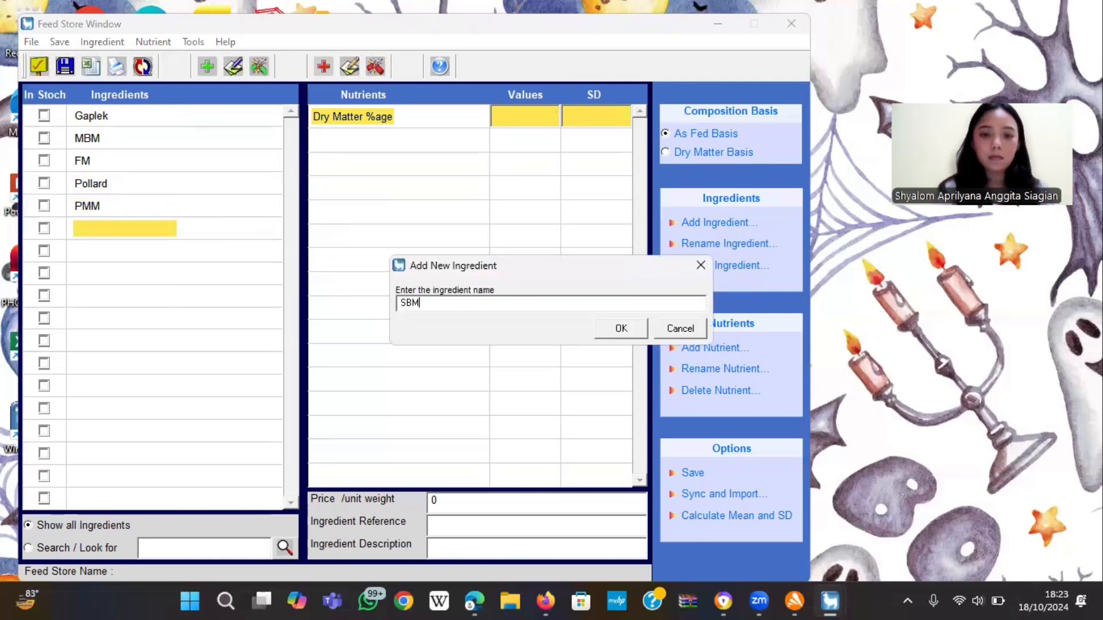
pyautogui.click(620, 327)
pyautogui.rightClick(131, 250)
pyautogui.click(192, 257)
pyautogui.write('Terigu')
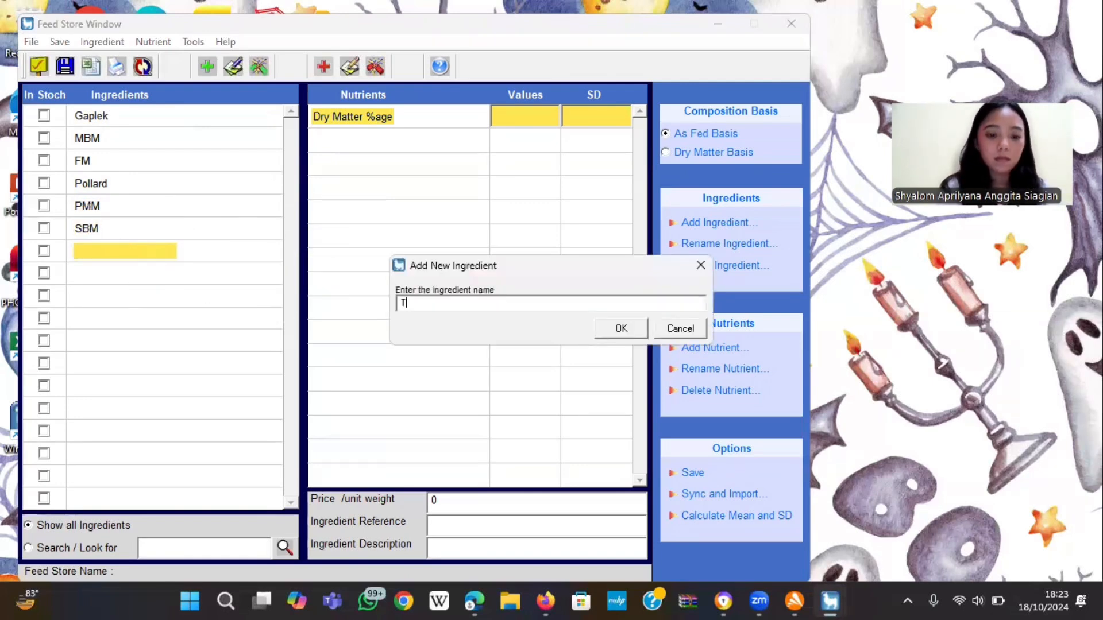
pyautogui.click(621, 328)
# Add the ingredients Fish oil and Vitamin mix to the feed store
pyautogui.rightClick(178, 278)
pyautogui.click(224, 289)
pyautogui.write('Fish oil')
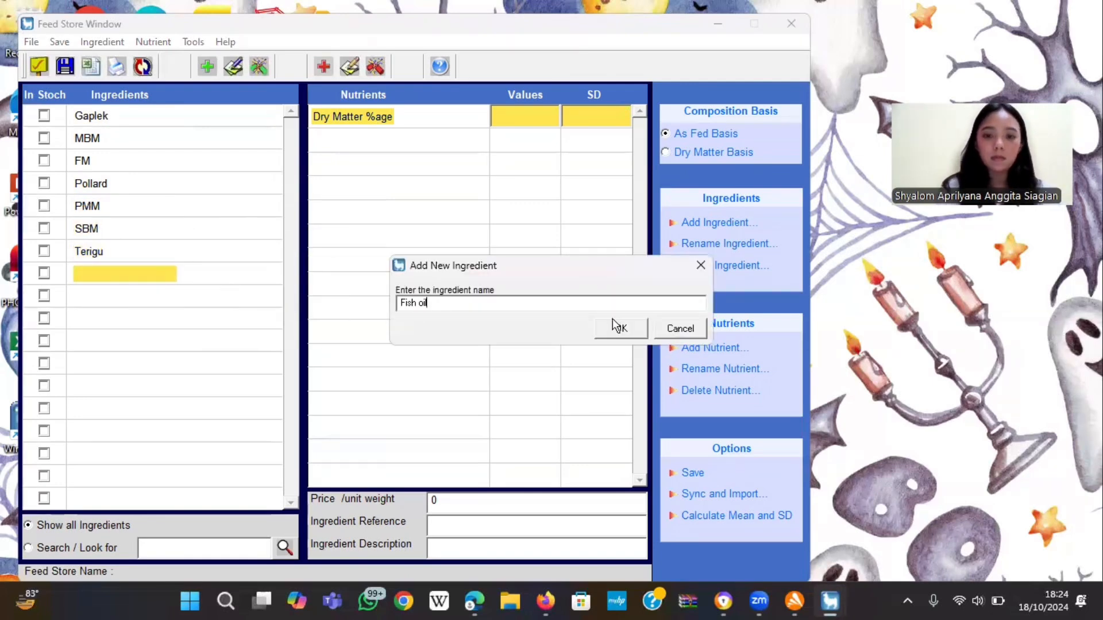
pyautogui.click(621, 328)
pyautogui.rightClick(267, 290)
pyautogui.click(310, 299)
pyautogui.write('Vitamin mix')
pyautogui.click(621, 328)
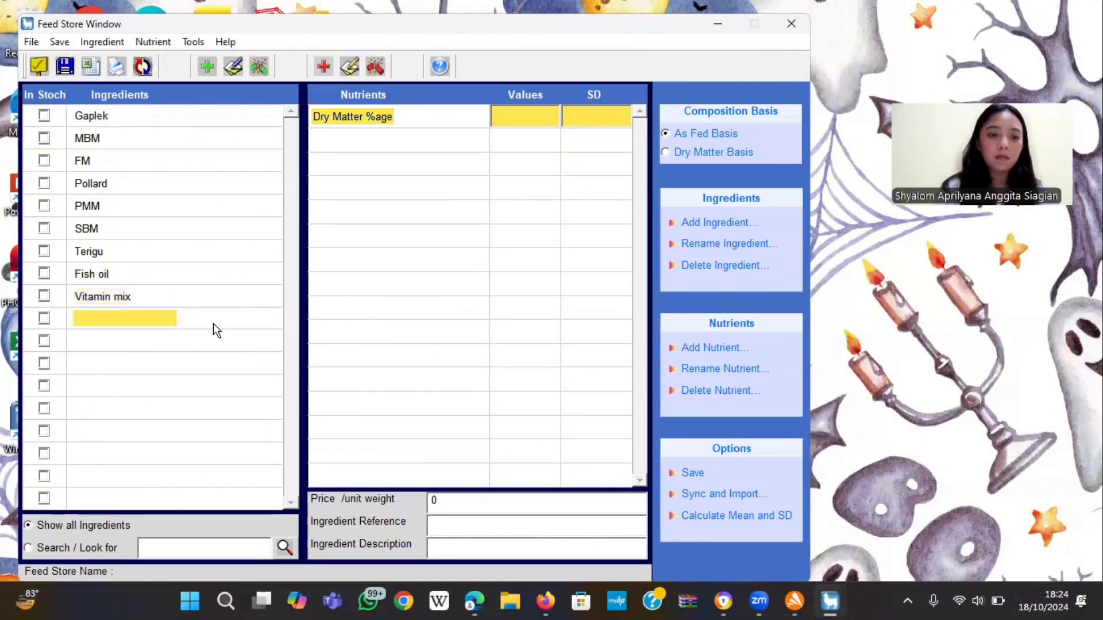
# Add the ingredients Mineral mix and CPO to the feed store
pyautogui.rightClick(213, 325)
pyautogui.click(256, 334)
pyautogui.write('Mineral mix')
pyautogui.click(621, 328)
pyautogui.rightClick(270, 340)
pyautogui.click(313, 350)
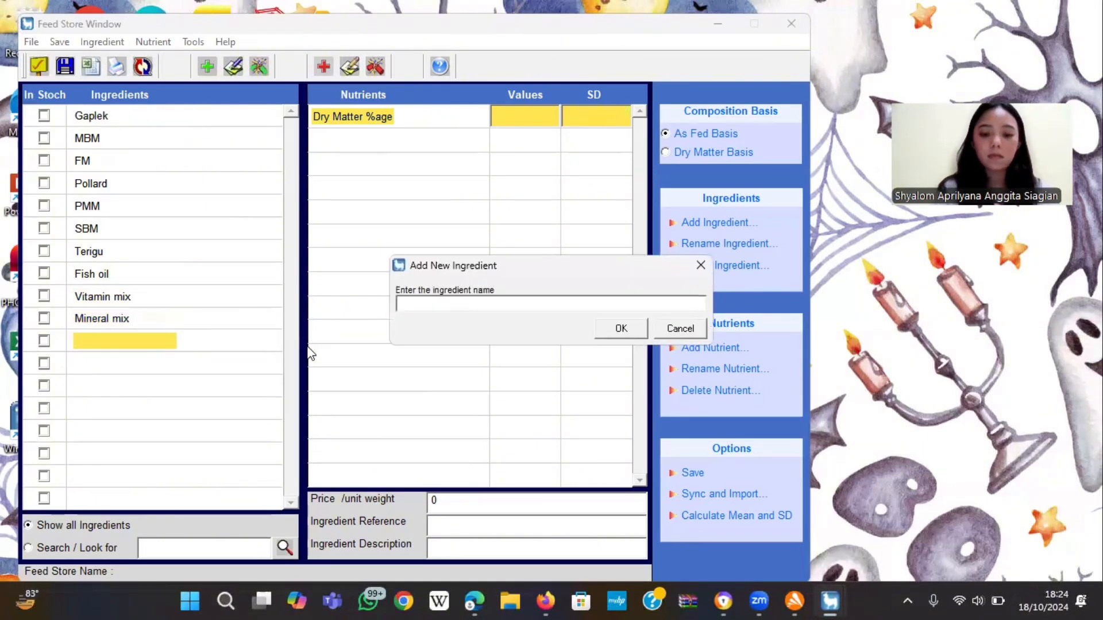
pyautogui.write('CPO')
pyautogui.click(621, 328)
# Add the ingredient PMC to the feed store below CPO
pyautogui.rightClick(174, 364)
pyautogui.click(217, 373)
pyautogui.write('PMC')
pyautogui.click(632, 330)
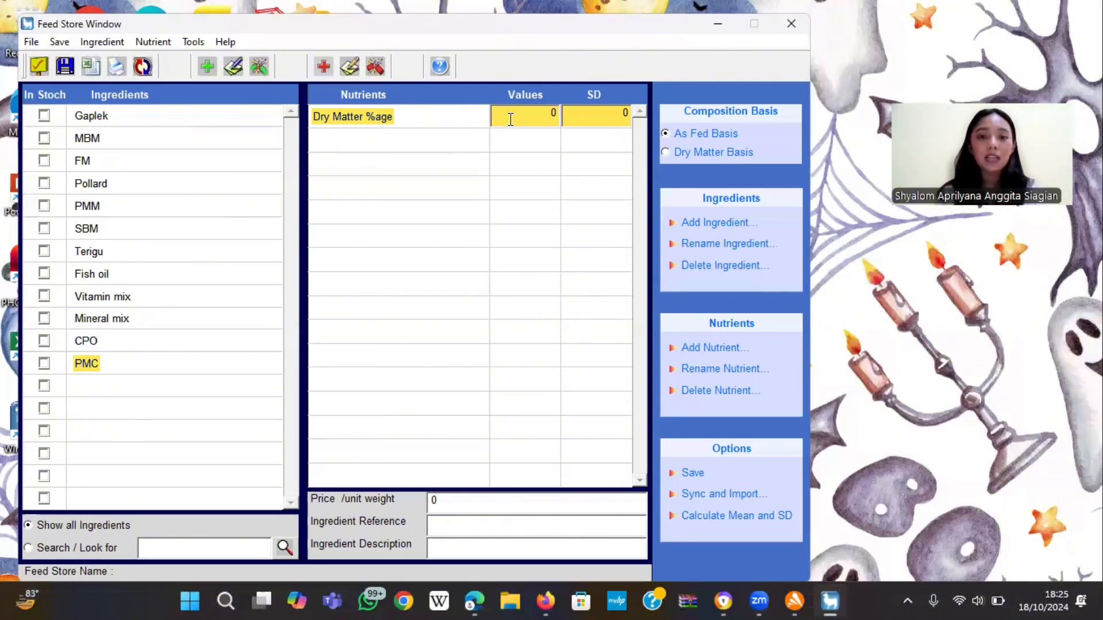
# Add the nutrients Fiber and Protein below Dry Matter %age in the feed store's nutrient list
pyautogui.click(400, 146)
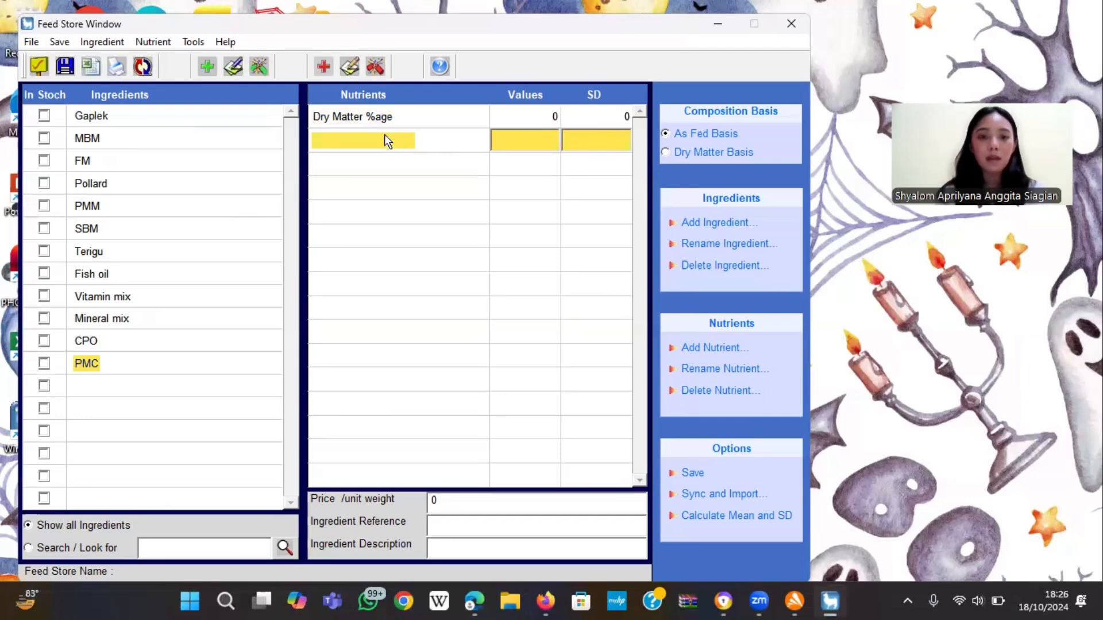
pyautogui.rightClick(384, 138)
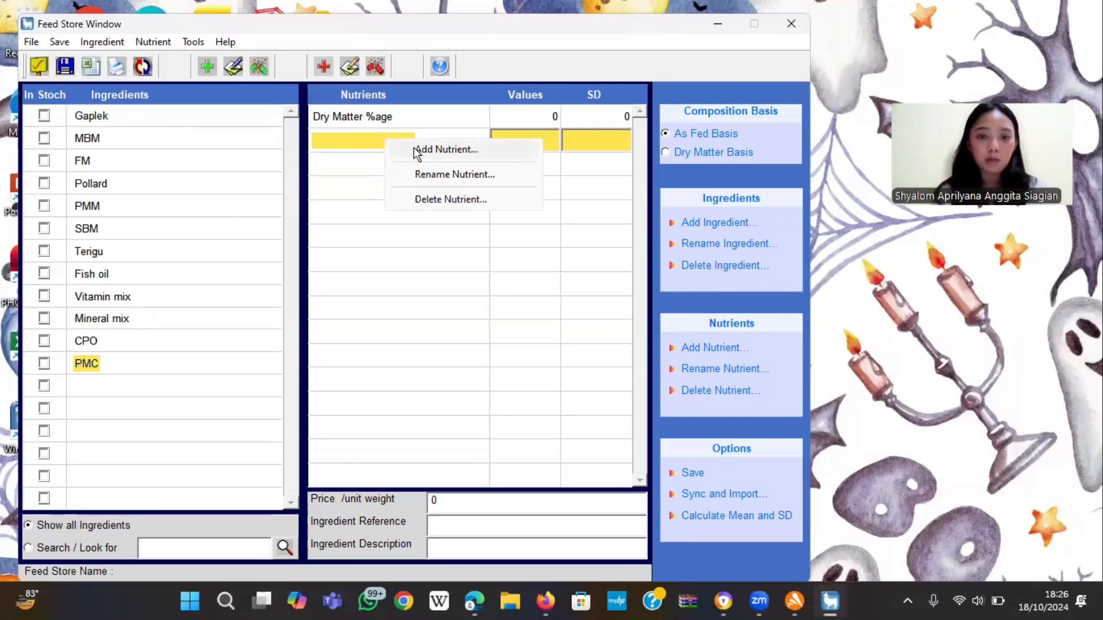
pyautogui.click(436, 150)
pyautogui.write('Fiber')
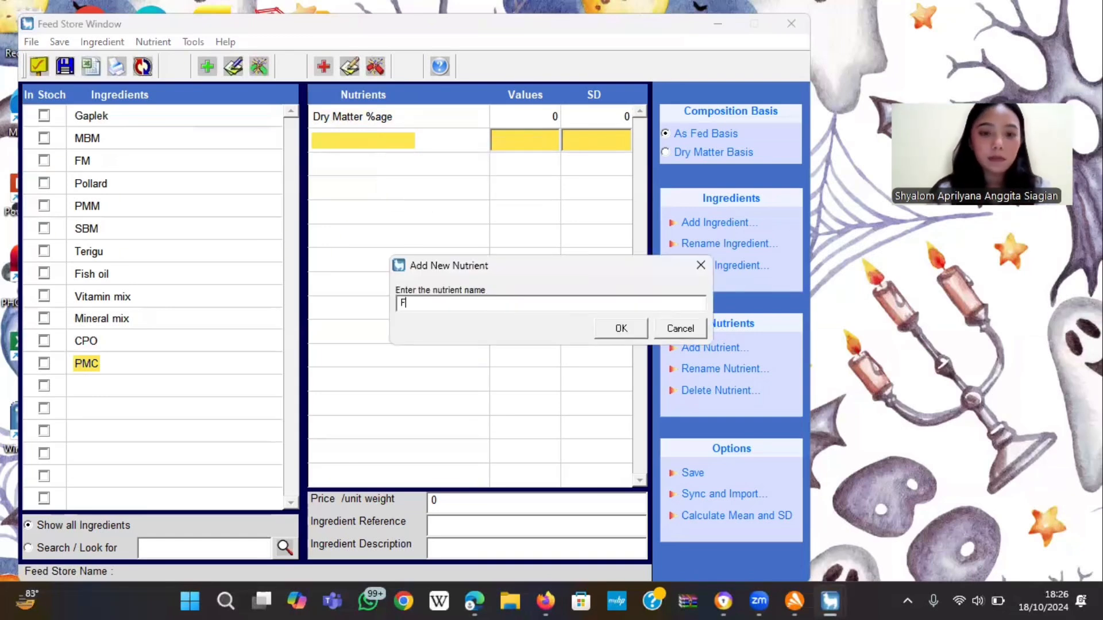
pyautogui.press('Return')
pyautogui.rightClick(464, 175)
pyautogui.click(509, 182)
pyautogui.write('Protein')
pyautogui.press('Return')
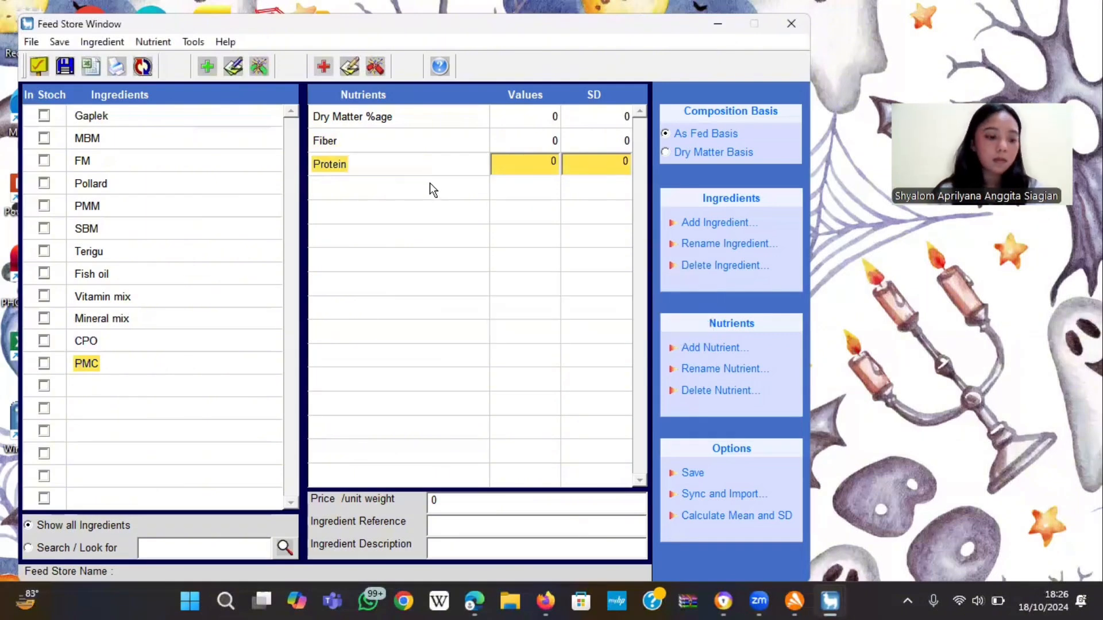
# Add the nutrients Lipid and Ash to the feed store's nutrient list
pyautogui.rightClick(456, 195)
pyautogui.click(489, 215)
pyautogui.write('Lipid')
pyautogui.click(622, 328)
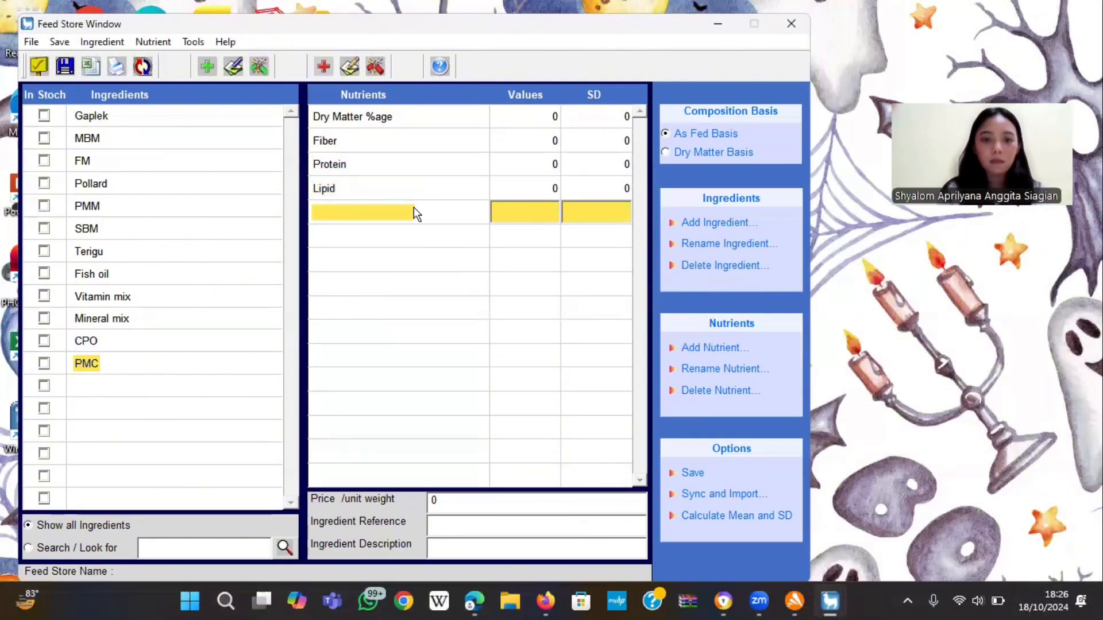
pyautogui.rightClick(414, 211)
pyautogui.click(462, 224)
pyautogui.write('Ash')
pyautogui.click(619, 330)
# Add the nutrient GE to the feed store's nutrient list below Ash
pyautogui.rightClick(468, 234)
pyautogui.click(481, 247)
pyautogui.write('GE')
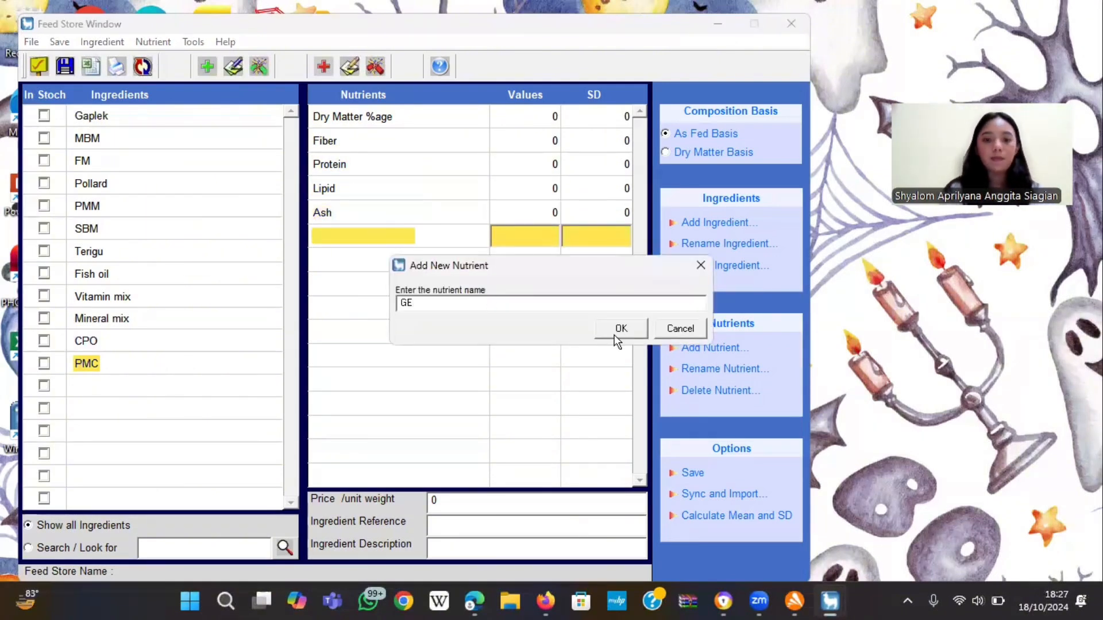
pyautogui.click(620, 332)
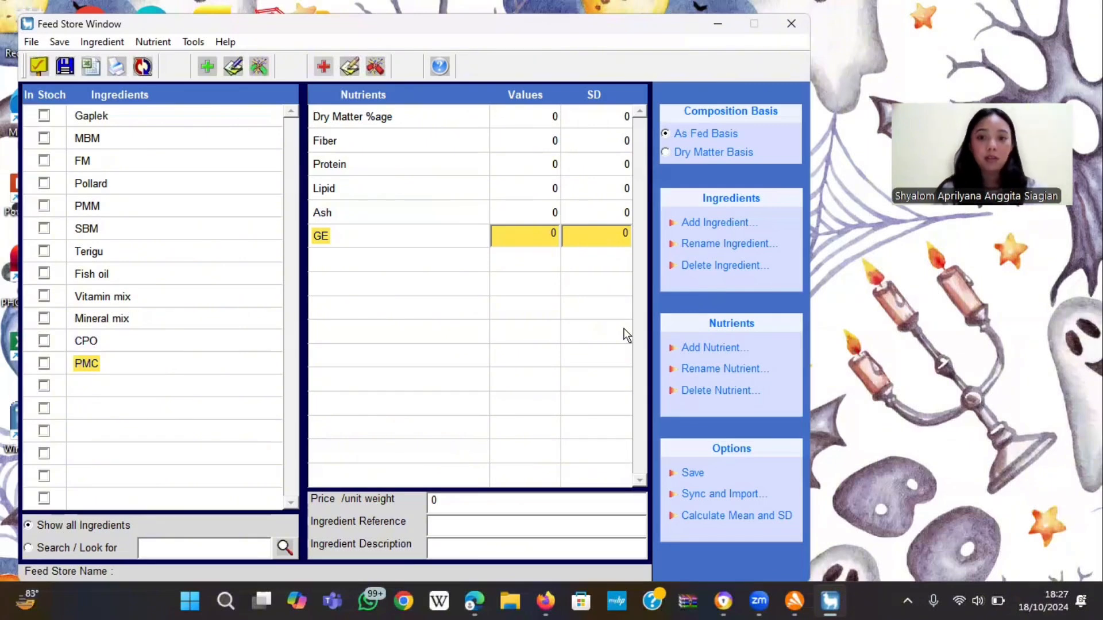
# Switch Gaplek's composition to Dry Matter Basis and set its dry matter percentage to 87.75
pyautogui.click(163, 112)
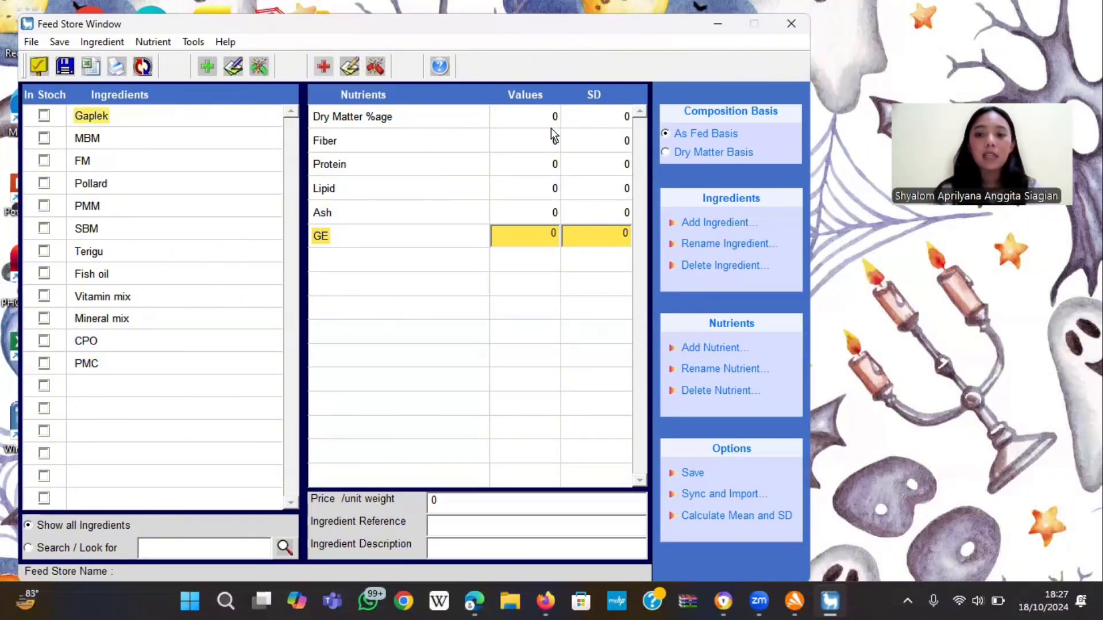
pyautogui.click(677, 152)
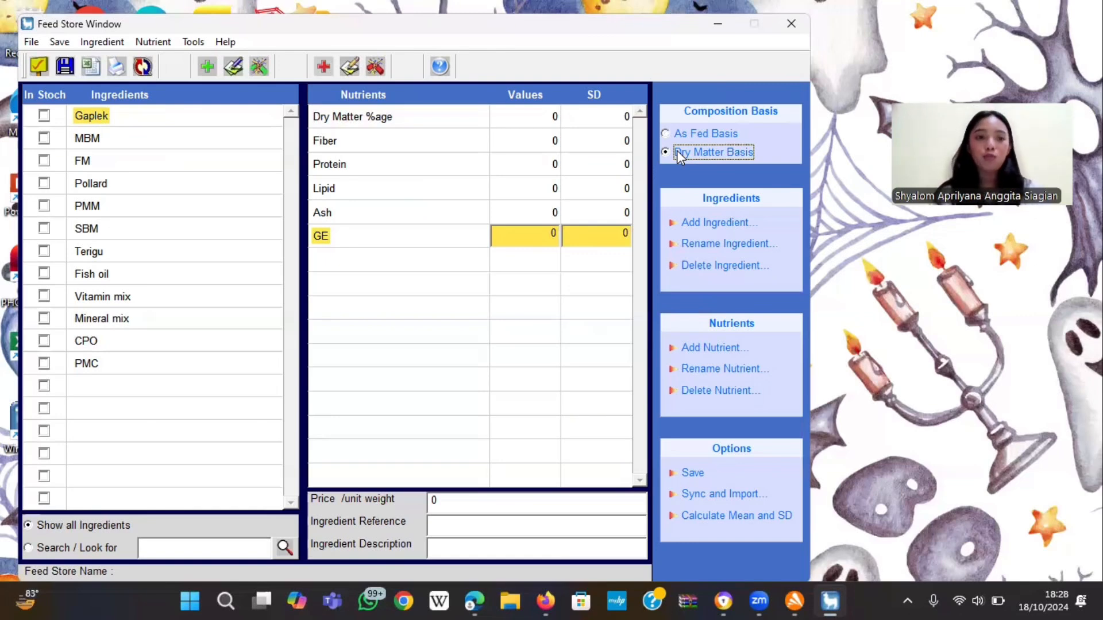
pyautogui.click(556, 117)
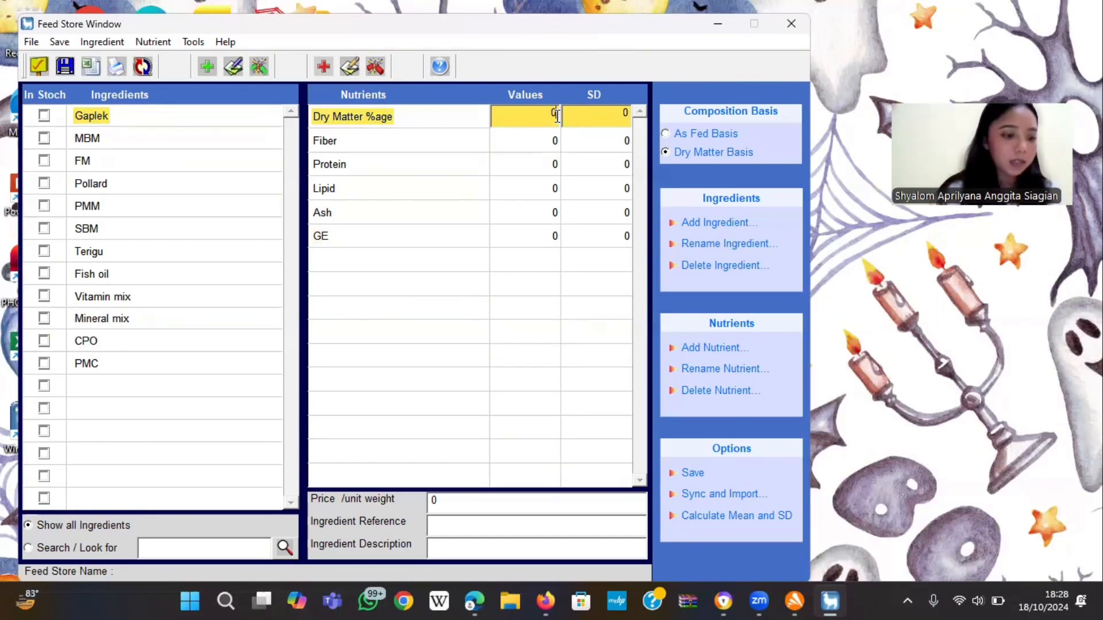
pyautogui.write('87,')
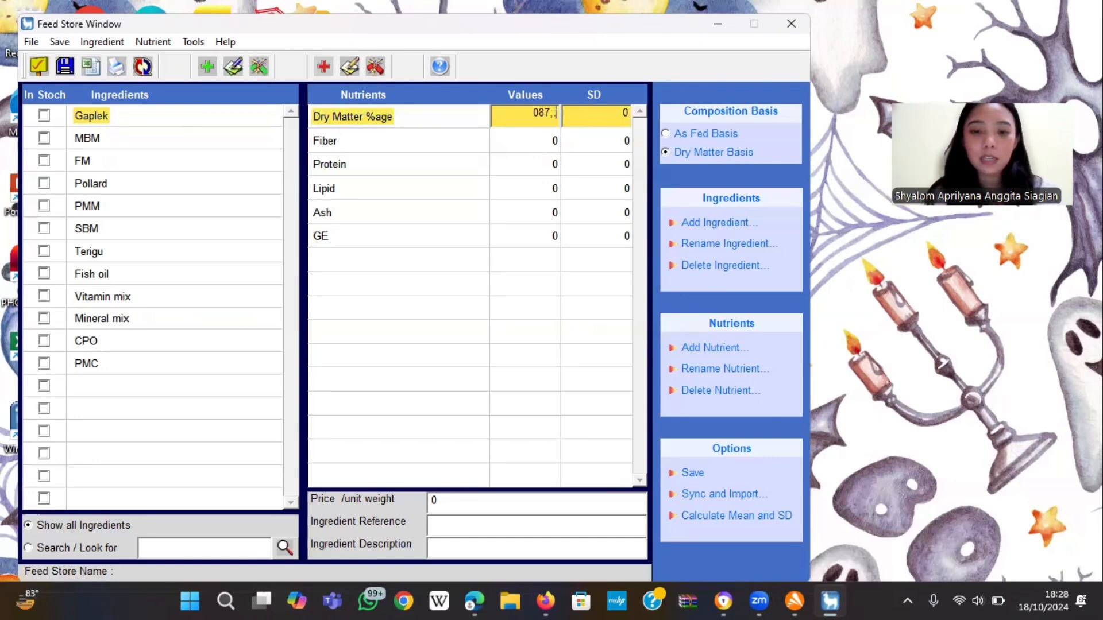
pyautogui.press('BackSpace')
pyautogui.press('BackSpace')
pyautogui.press('BackSpace')
pyautogui.press('BackSpace')
pyautogui.write('87.75')
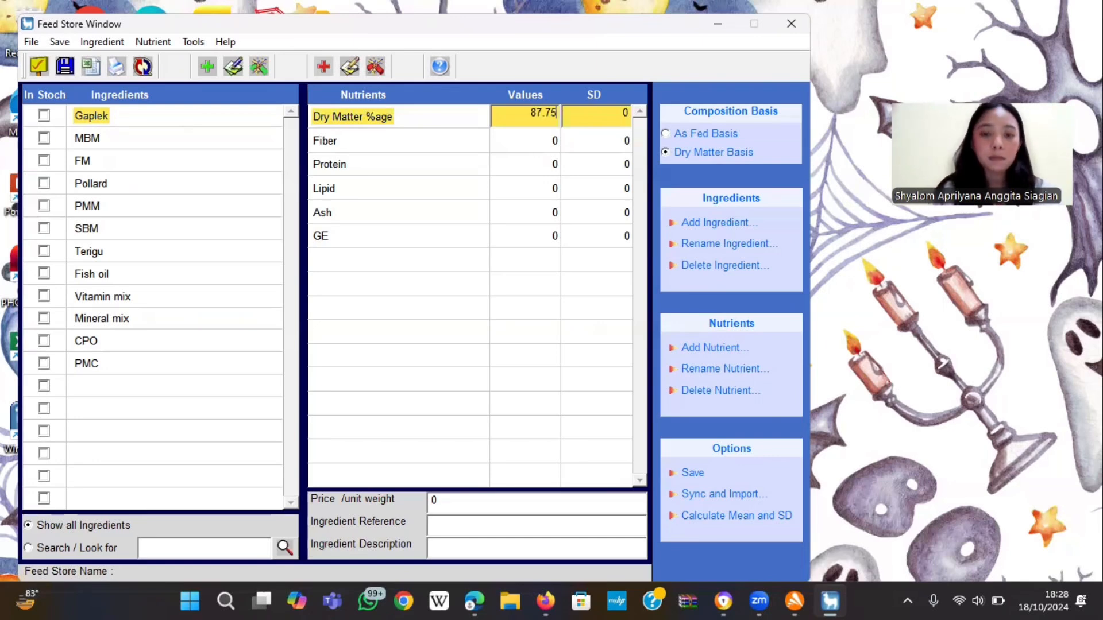
# Set Gaplek's nutrient values to Fiber 2.4, Protein 4.81, Ash 2.25 and GE 3588, leaving Lipid at 0
pyautogui.doubleClick(554, 138)
pyautogui.write('2.4')
pyautogui.doubleClick(554, 161)
pyautogui.write('4.81')
pyautogui.click(554, 187)
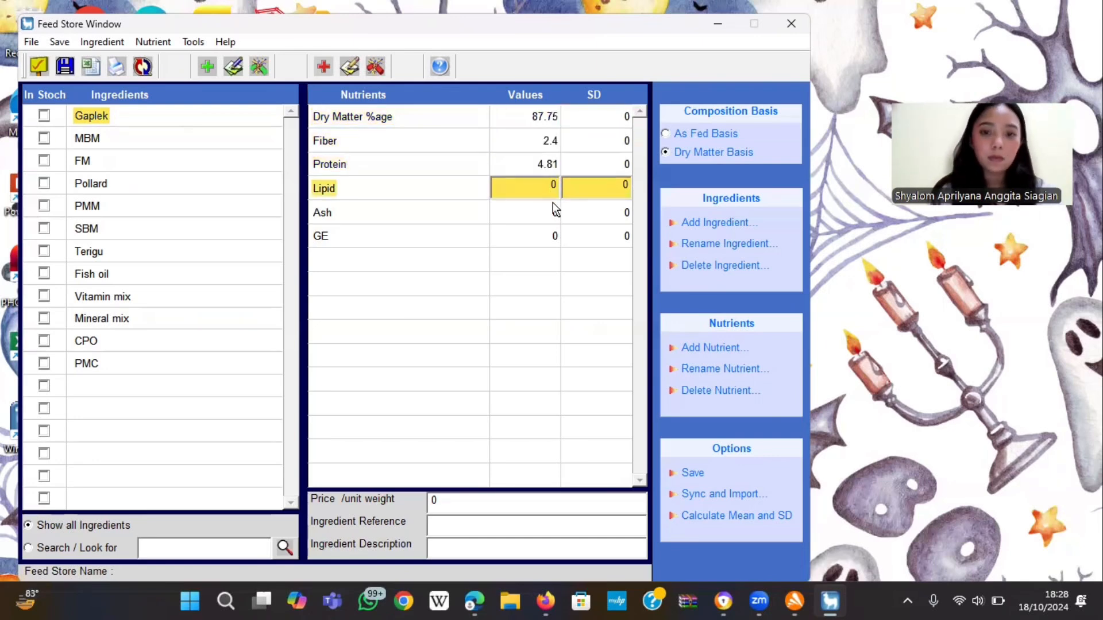
pyautogui.doubleClick(554, 210)
pyautogui.write('2.25')
pyautogui.click(554, 237)
pyautogui.write('3588')
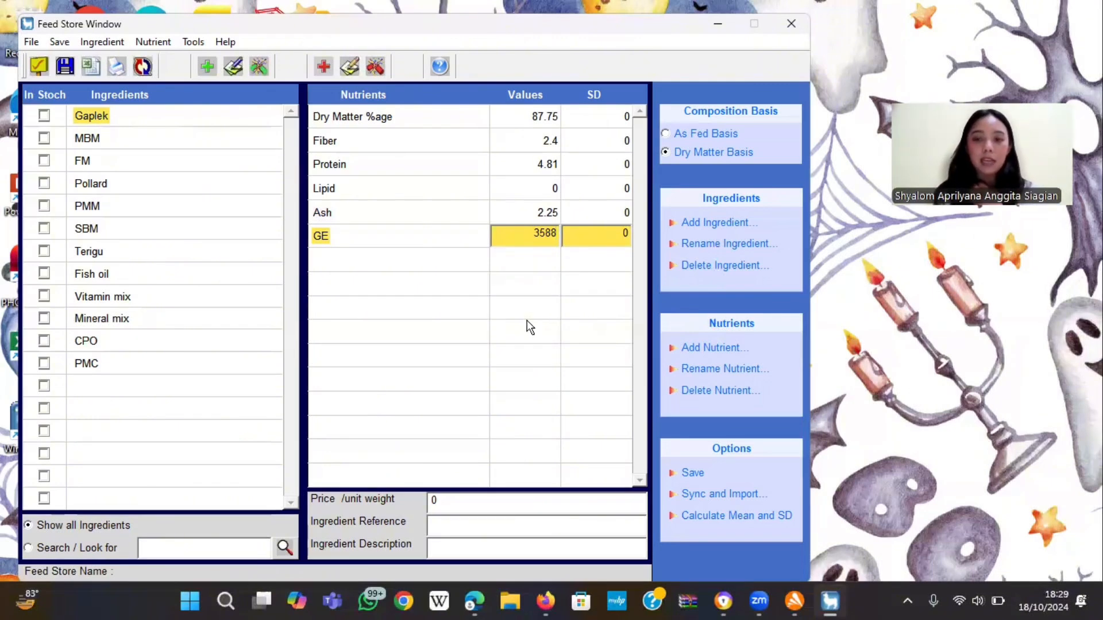
# Switch the composition to As Fed Basis and set Gaplek's price per unit weight to 5200
pyautogui.click(702, 136)
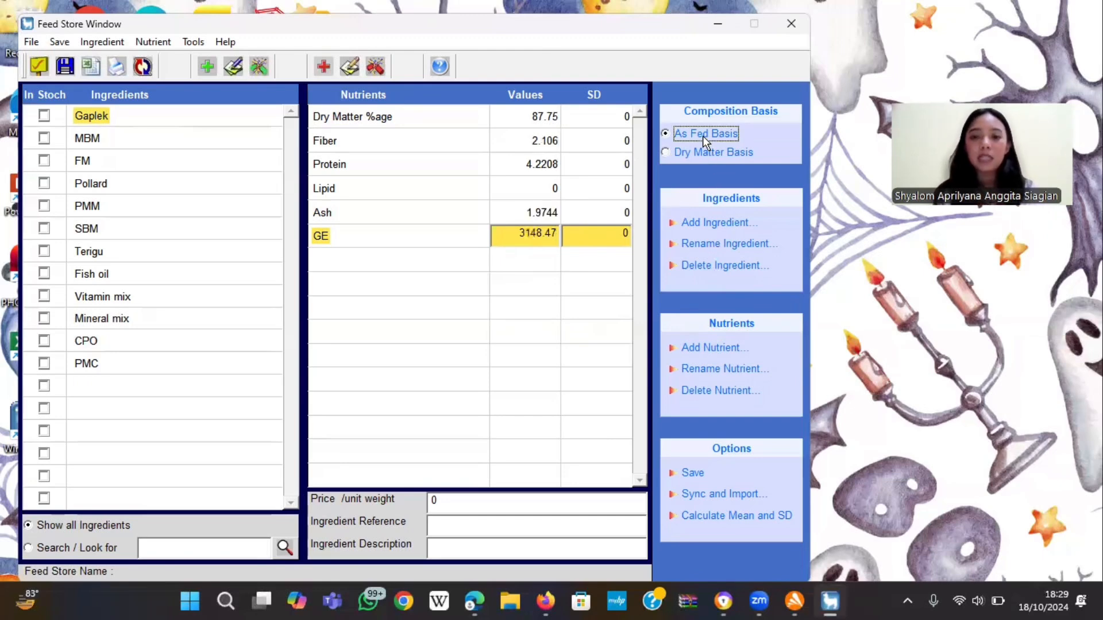
pyautogui.click(559, 497)
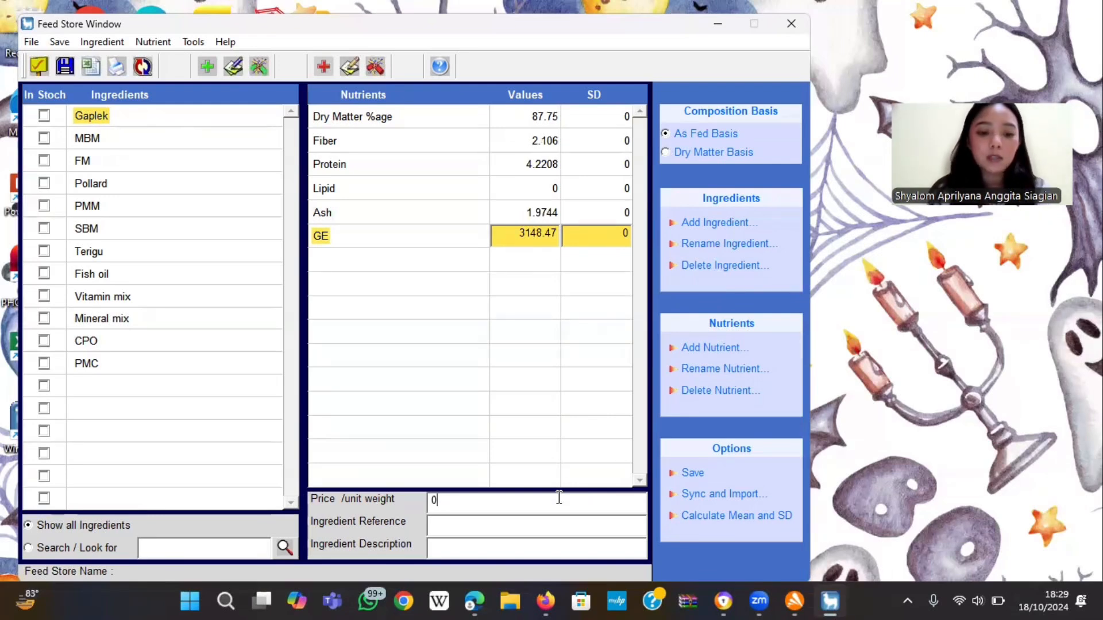
pyautogui.write('5200')
pyautogui.press('BackSpace')
pyautogui.press('BackSpace')
pyautogui.press('BackSpace')
pyautogui.press('BackSpace')
pyautogui.press('BackSpace')
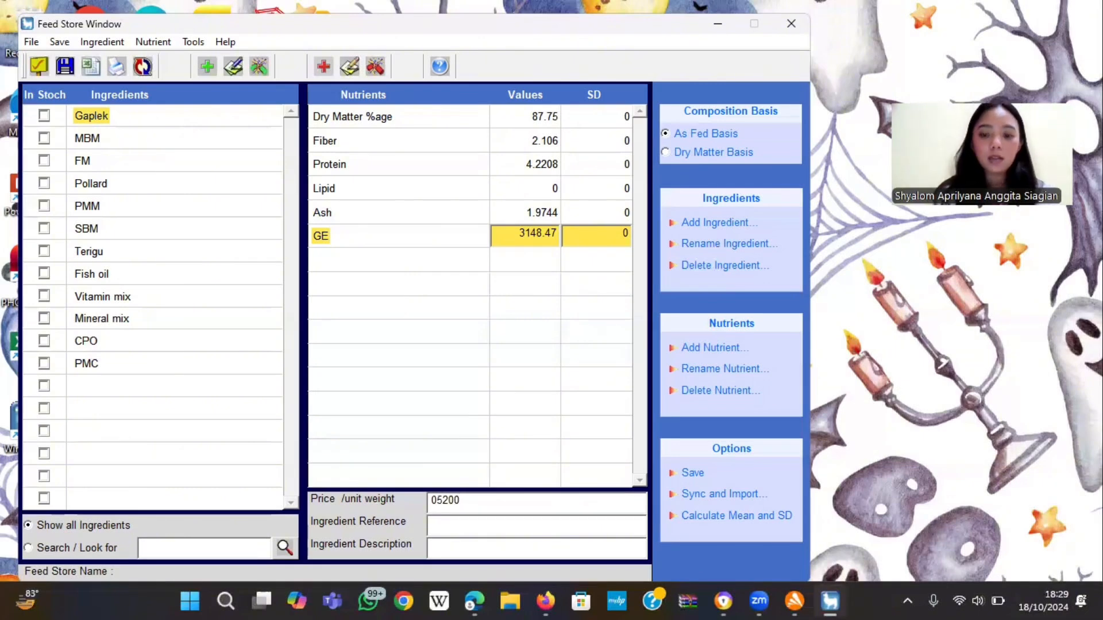
pyautogui.write('5200')
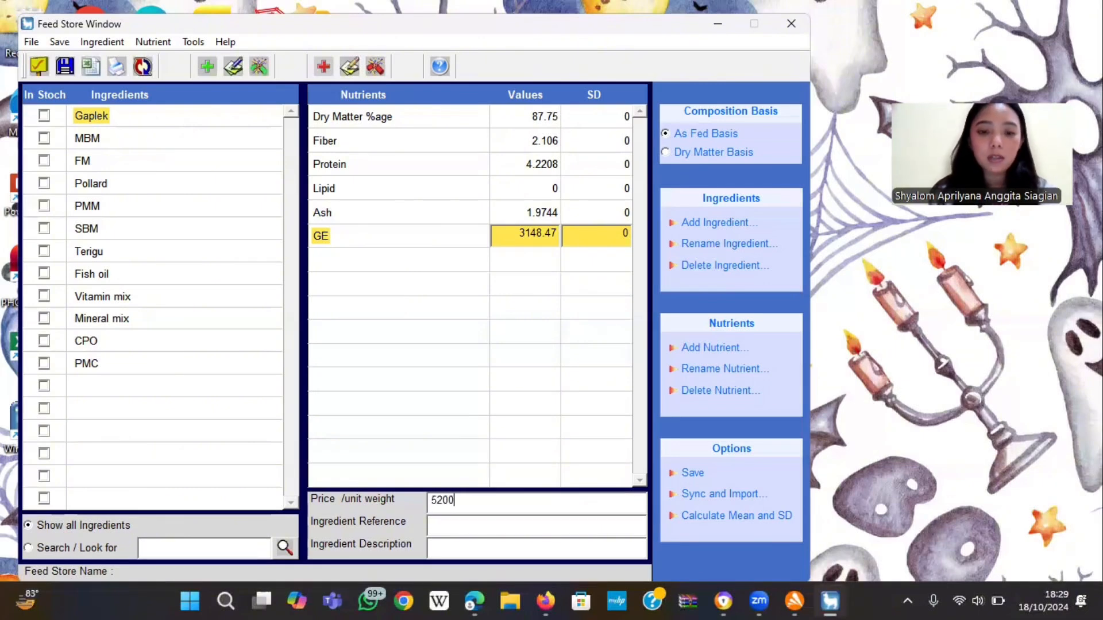
# Return to Dry Matter Basis and set MBM's dry matter percentage to 92.67 and its Fiber to 1.2
pyautogui.click(743, 153)
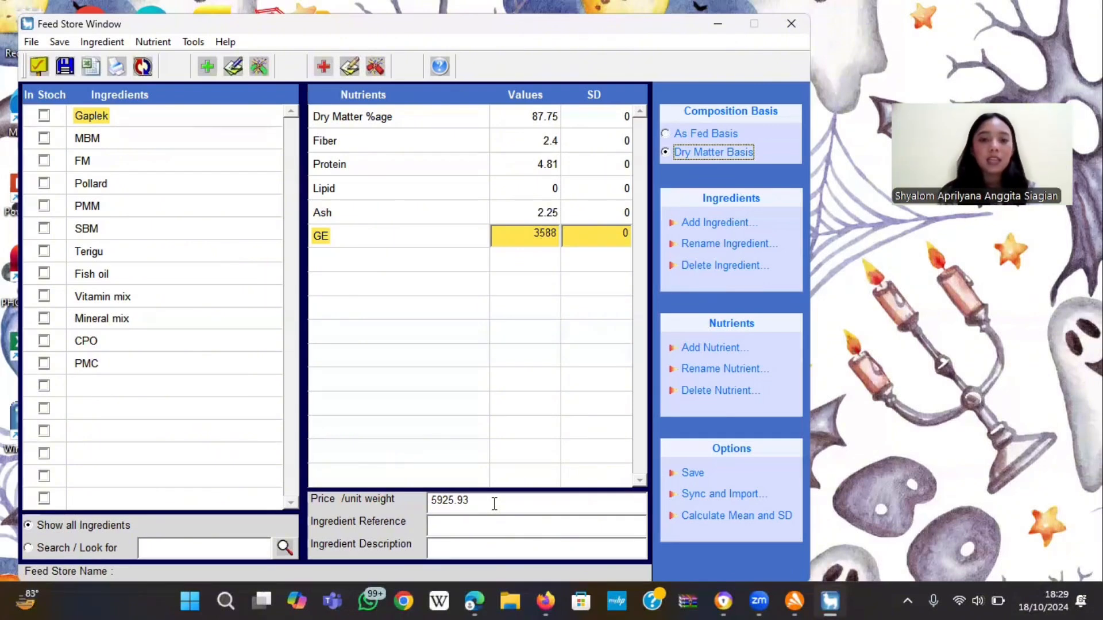
pyautogui.click(100, 138)
pyautogui.write('92')
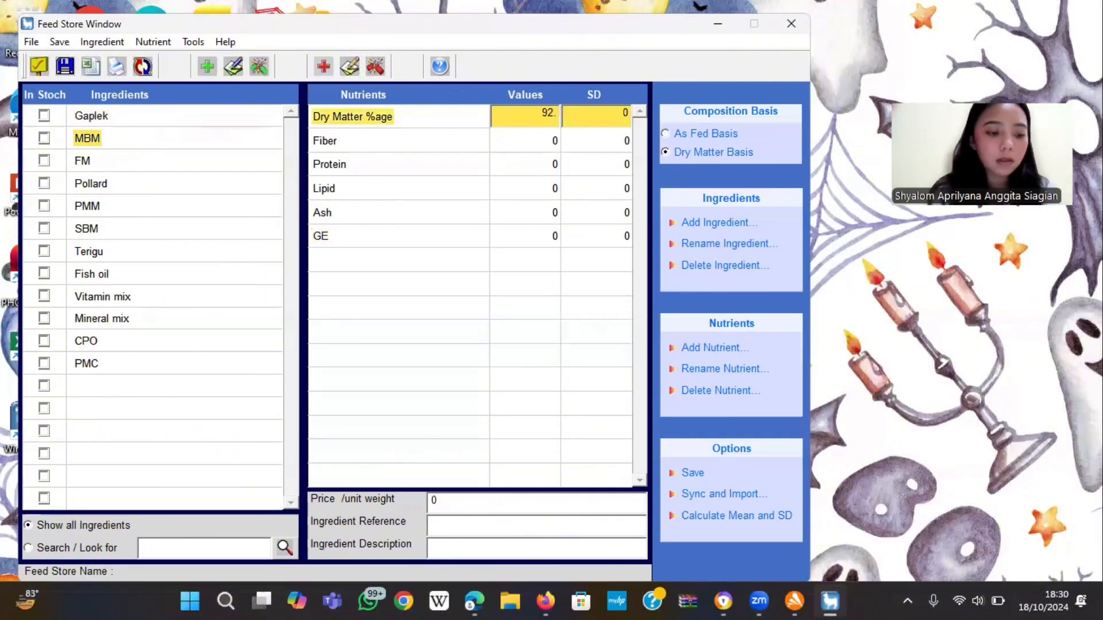
pyautogui.write('.67')
pyautogui.press('Return')
pyautogui.write('1.2')
# Try to enter MBM's Protein value
pyautogui.click(554, 165)
pyautogui.write('38.')
pyautogui.click(554, 188)
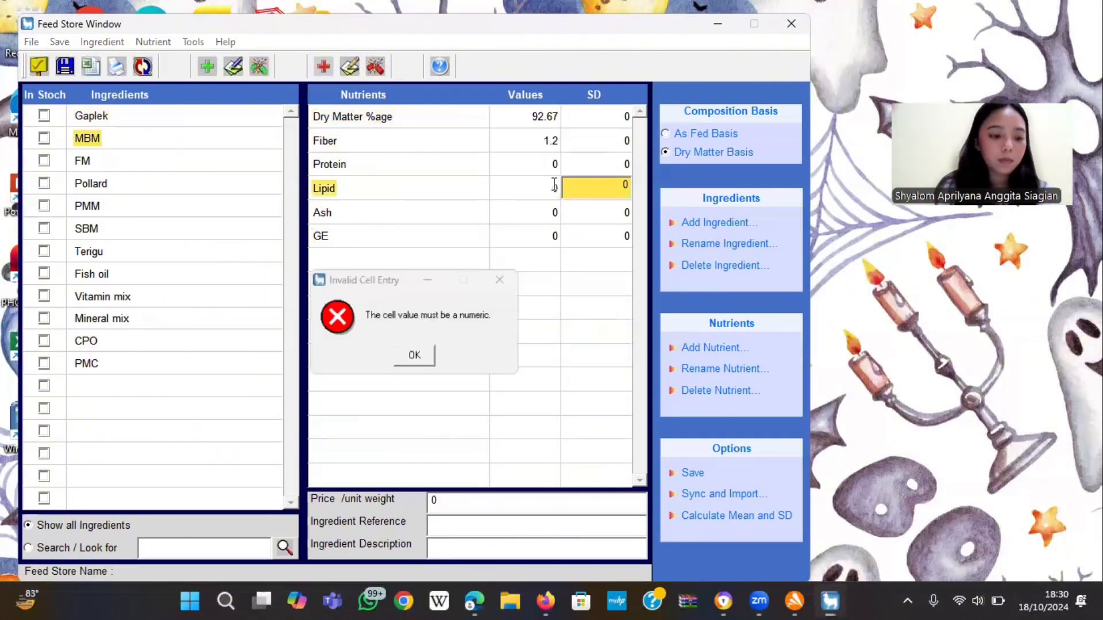
pyautogui.press('Return')
# Set MBM's Lipid to 9.2, Ash to 29.25 and GE to 3706, and enter its price on As Fed Basis before returning to Dry Matter Basis
pyautogui.write('9.2')
pyautogui.click(553, 210)
pyautogui.write('29.25')
pyautogui.click(553, 234)
pyautogui.press('BackSpace')
pyautogui.write('3706')
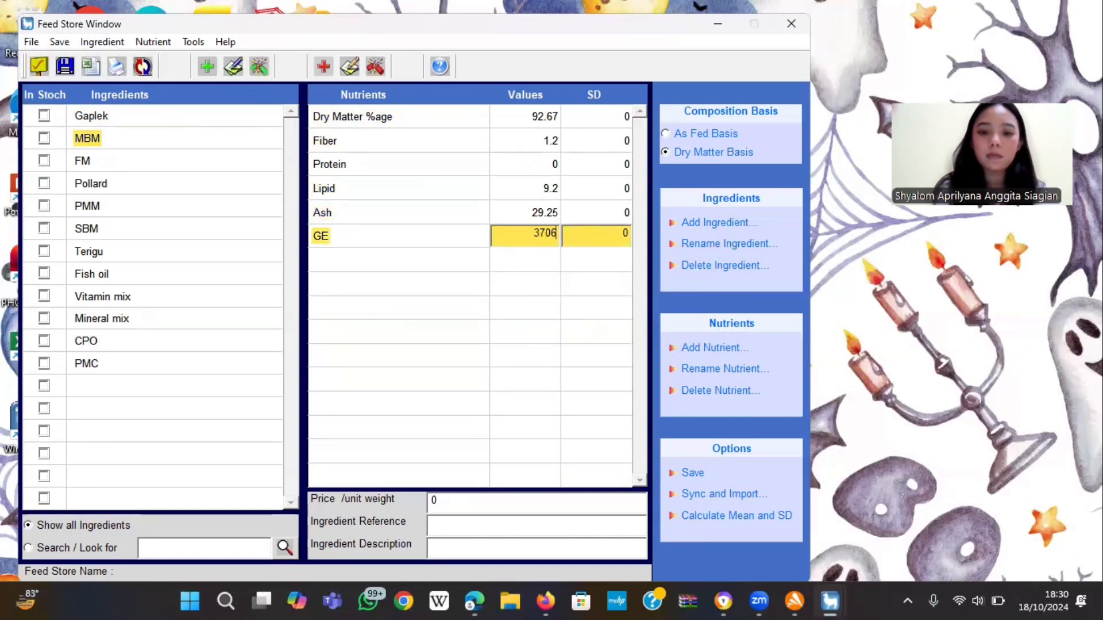
pyautogui.click(705, 134)
pyautogui.click(732, 154)
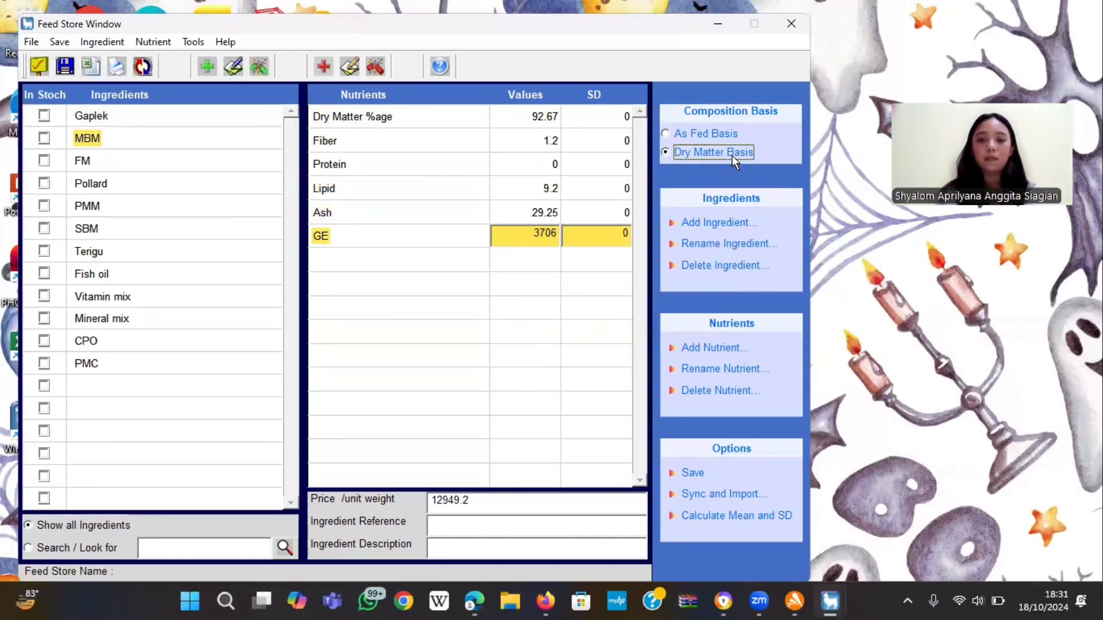
# Set FM's dry matter percentage to 91.36 and its Fiber to 0.69
pyautogui.click(82, 160)
pyautogui.click(555, 116)
pyautogui.press('BackSpace')
pyautogui.write('91.36')
pyautogui.click(553, 143)
pyautogui.press('BackSpace')
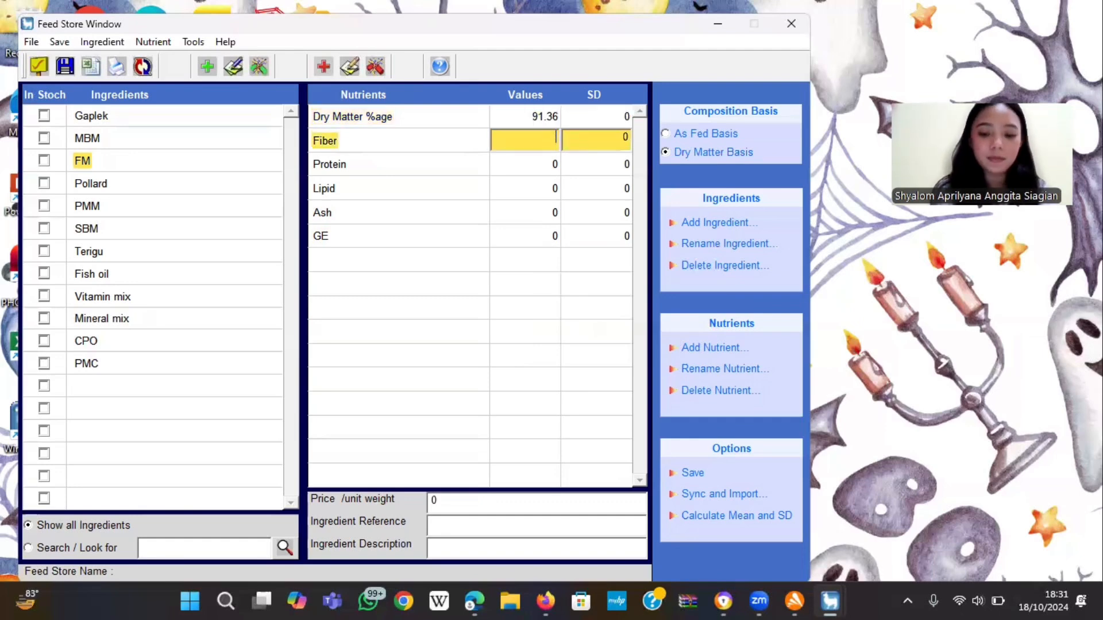
pyautogui.write('1.2')
pyautogui.click(554, 166)
pyautogui.click(554, 140)
pyautogui.write('0.69')
# Set FM's remaining nutrient values to Protein 51.14, Lipid 9.97, Ash 17.25 and GE 4360
pyautogui.click(553, 164)
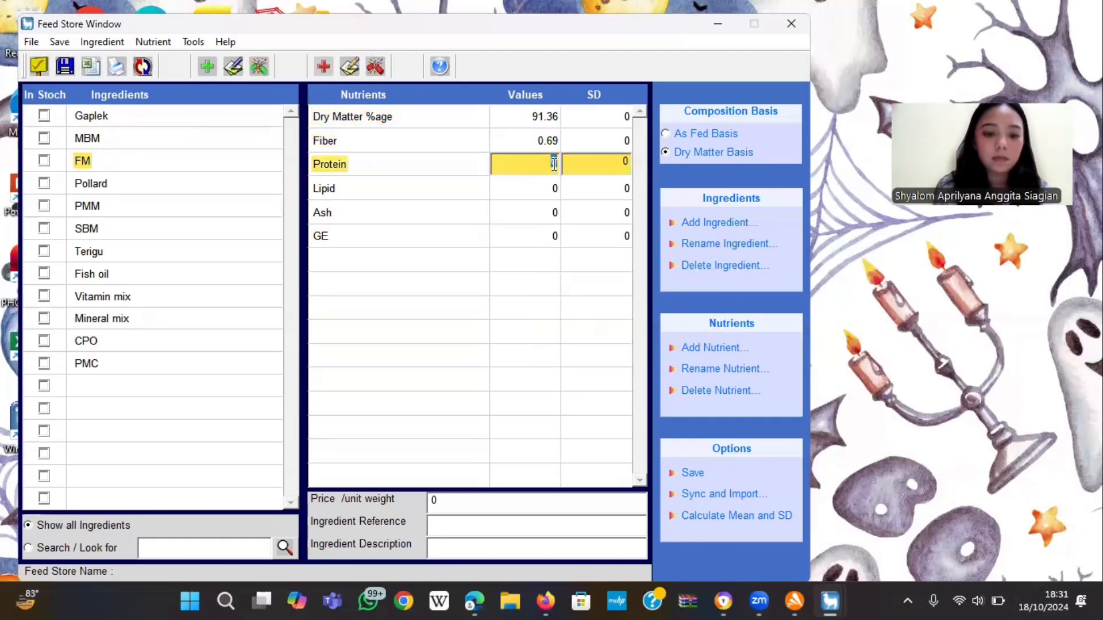
pyautogui.write('51.14')
pyautogui.click(554, 188)
pyautogui.write('9.97')
pyautogui.click(553, 212)
pyautogui.write('17.25')
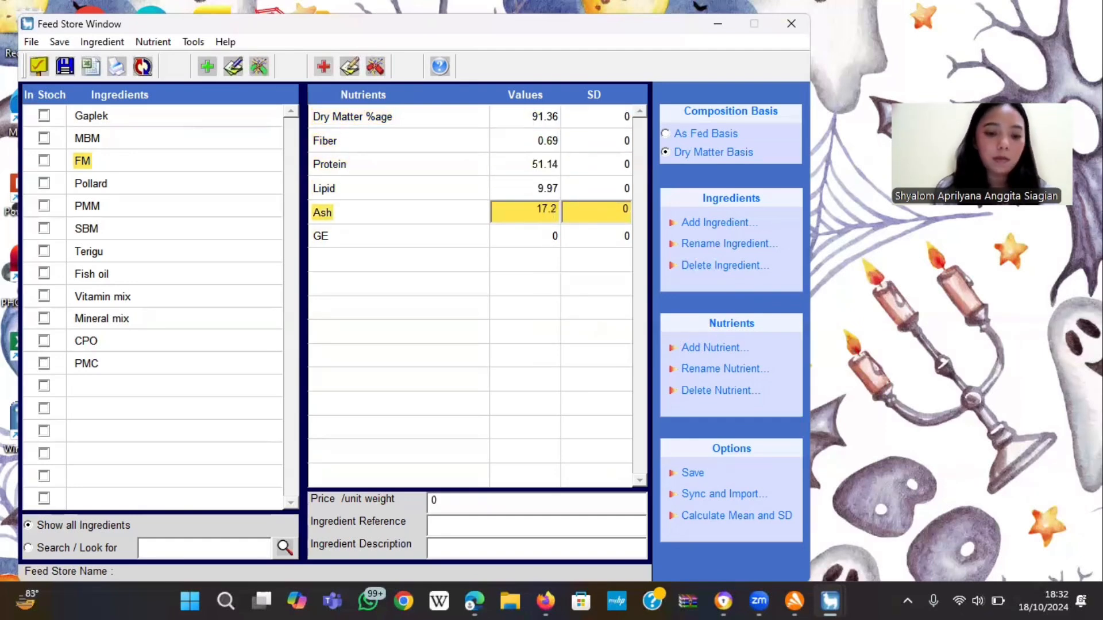
pyautogui.click(554, 236)
pyautogui.write('4360')
# Switch the composition to As Fed Basis and set FM's price per unit weight to 14000
pyautogui.click(683, 134)
pyautogui.click(541, 499)
pyautogui.press('BackSpace')
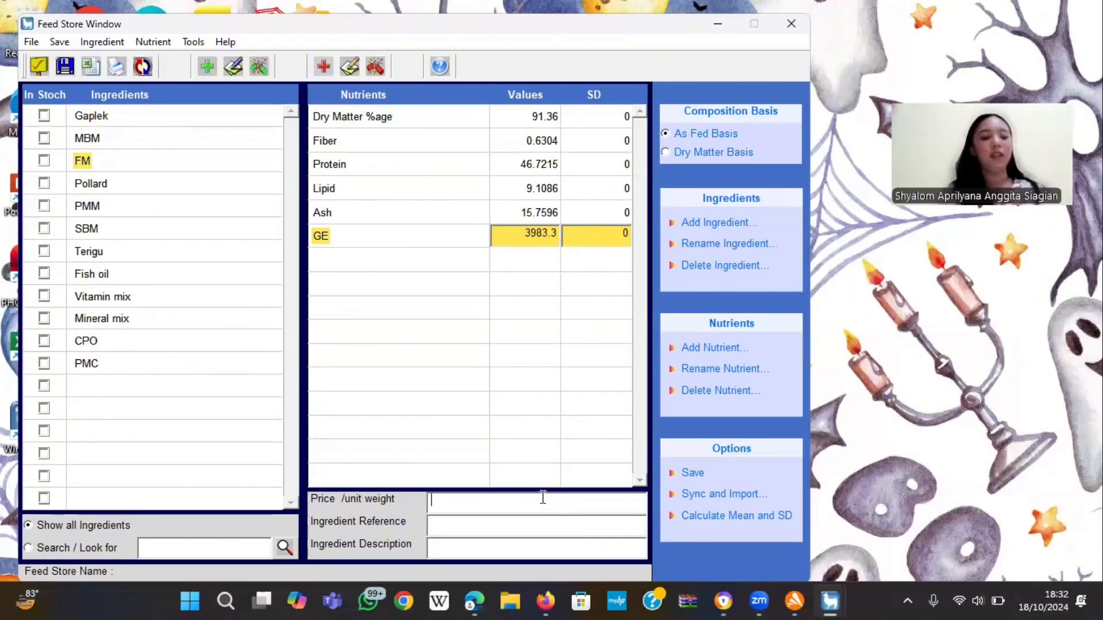
pyautogui.write('14000')
# Return to Dry Matter Basis and set Pollard's dry matter percentage to 88.37 and its Fiber to 10.42
pyautogui.click(684, 152)
pyautogui.click(90, 183)
pyautogui.click(553, 117)
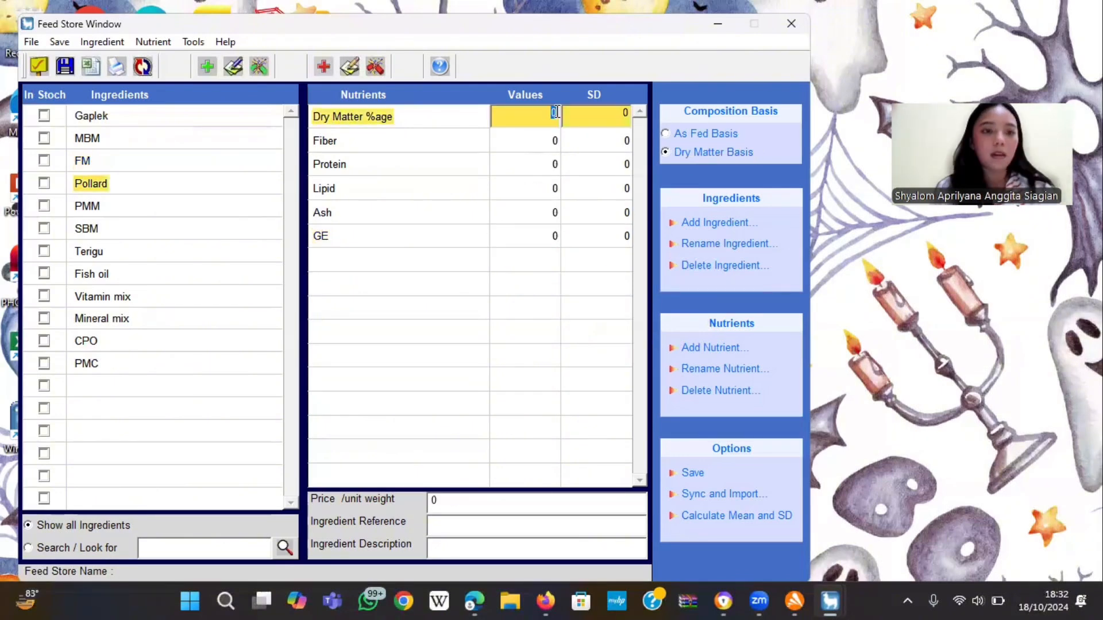
pyautogui.write('88.37')
pyautogui.click(554, 137)
pyautogui.write('10.42')
# Set Pollard's Protein to 19.47, Lipid to 2.62, Ash to 5.99 and GE to 3824, and switch to As Fed Basis for its price
pyautogui.click(554, 164)
pyautogui.write('19.47')
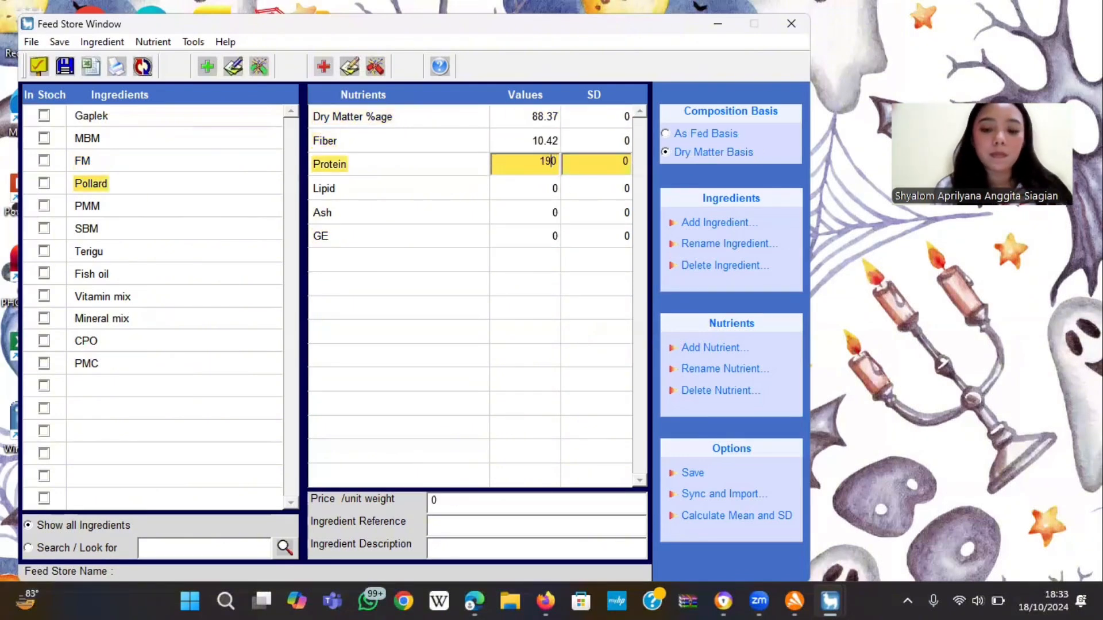
pyautogui.click(557, 185)
pyautogui.write('2.62')
pyautogui.click(554, 213)
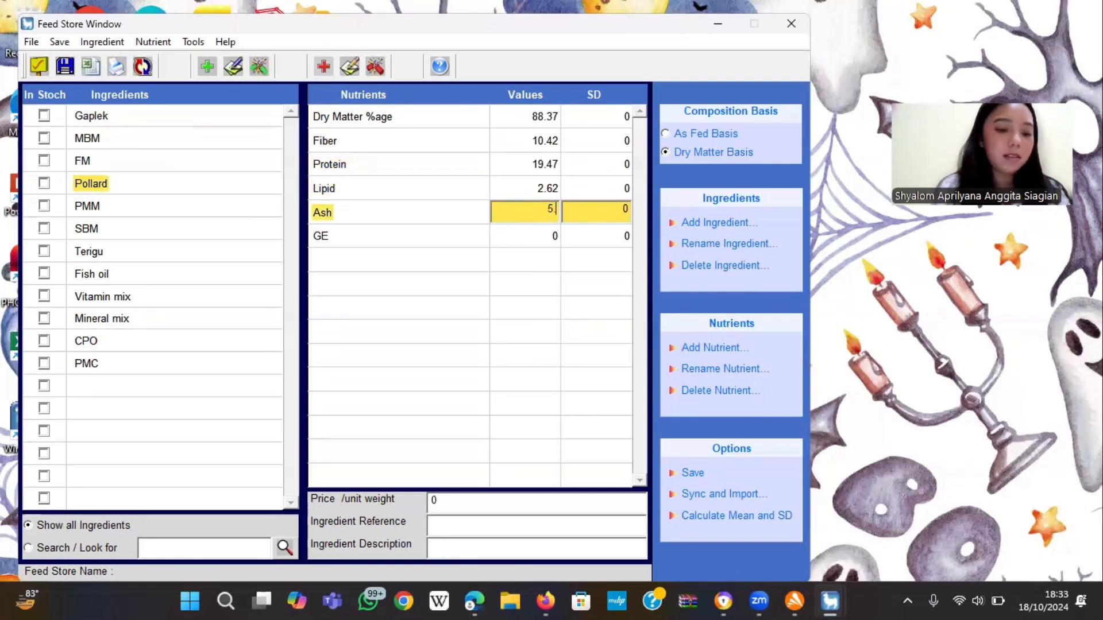
pyautogui.write('5.99')
pyautogui.click(554, 236)
pyautogui.write('3824')
pyautogui.click(706, 134)
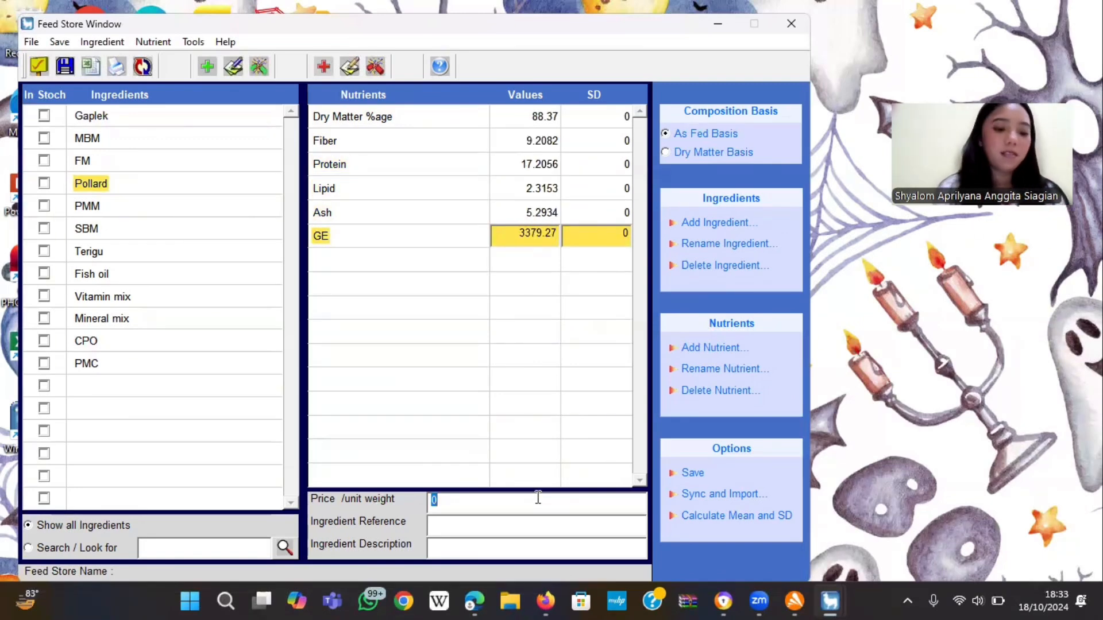
# Return to Dry Matter Basis and set PMM's dry matter percentage to 89.77 and its Fiber to 3.52
pyautogui.click(718, 154)
pyautogui.click(178, 211)
pyautogui.click(553, 117)
pyautogui.write('89.77')
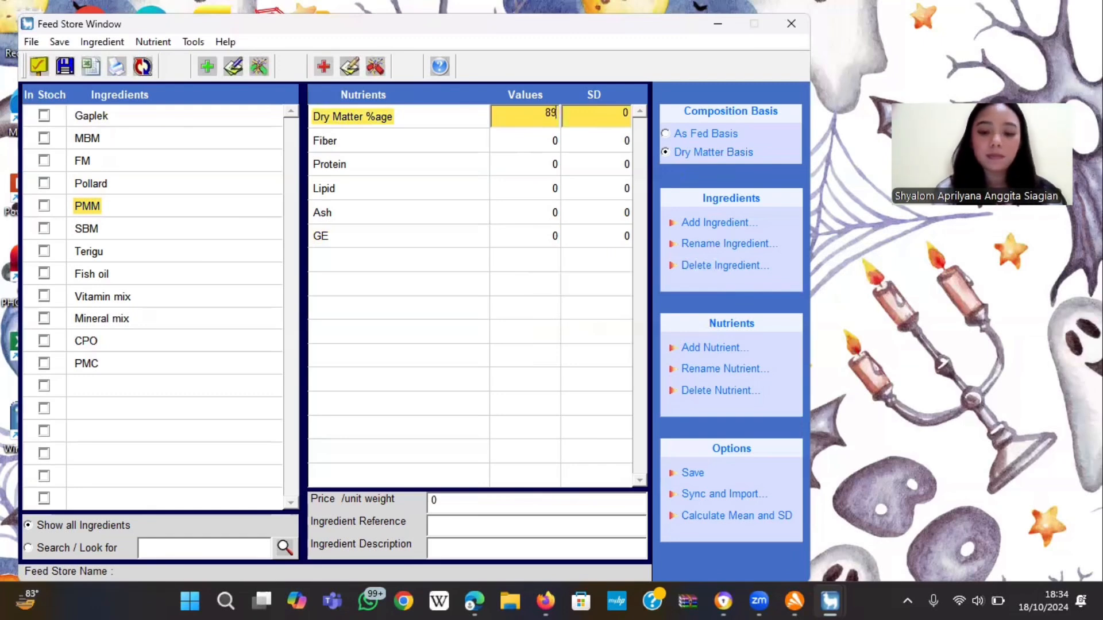
pyautogui.click(554, 141)
pyautogui.write('3.52')
# Try to set PMM's Protein to 46,19 with a decimal comma
pyautogui.click(554, 164)
pyautogui.write('46.18')
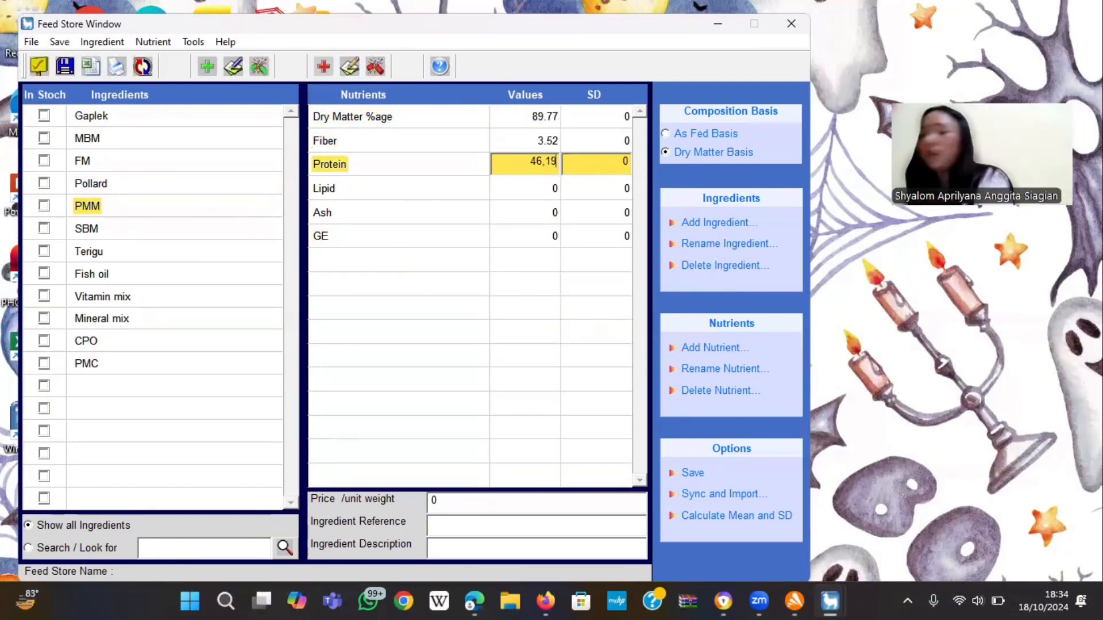
pyautogui.click(556, 188)
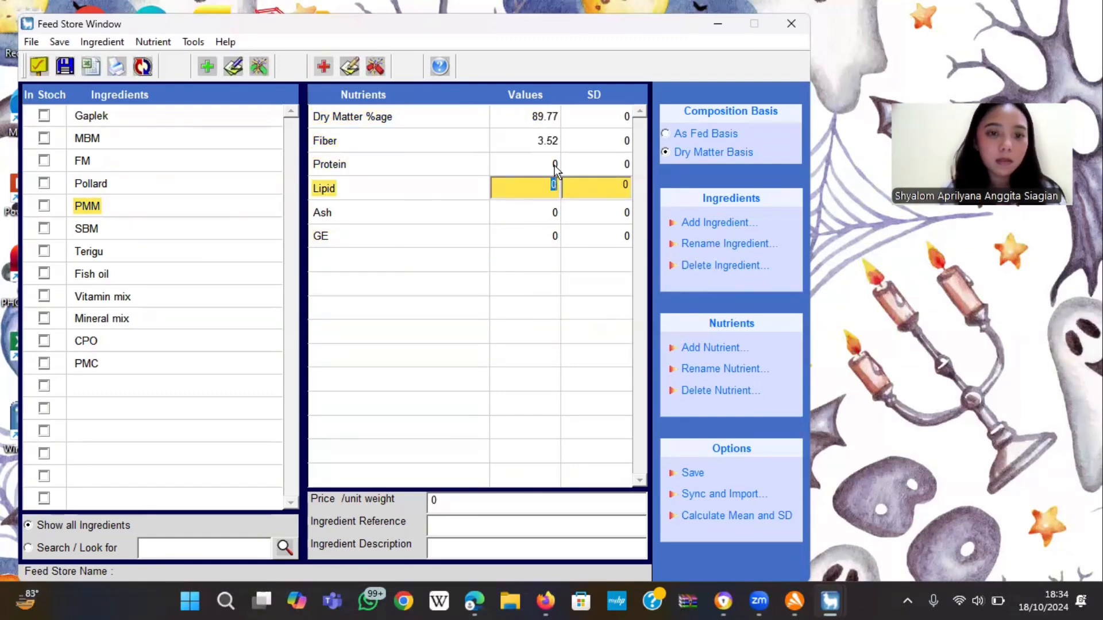
# Set PMM's Protein to 46.19, Lipid to 3.74, Ash to 22.19 and GE to 3683
pyautogui.click(555, 167)
pyautogui.write('46.19')
pyautogui.click(554, 188)
pyautogui.write('3.74')
pyautogui.click(554, 213)
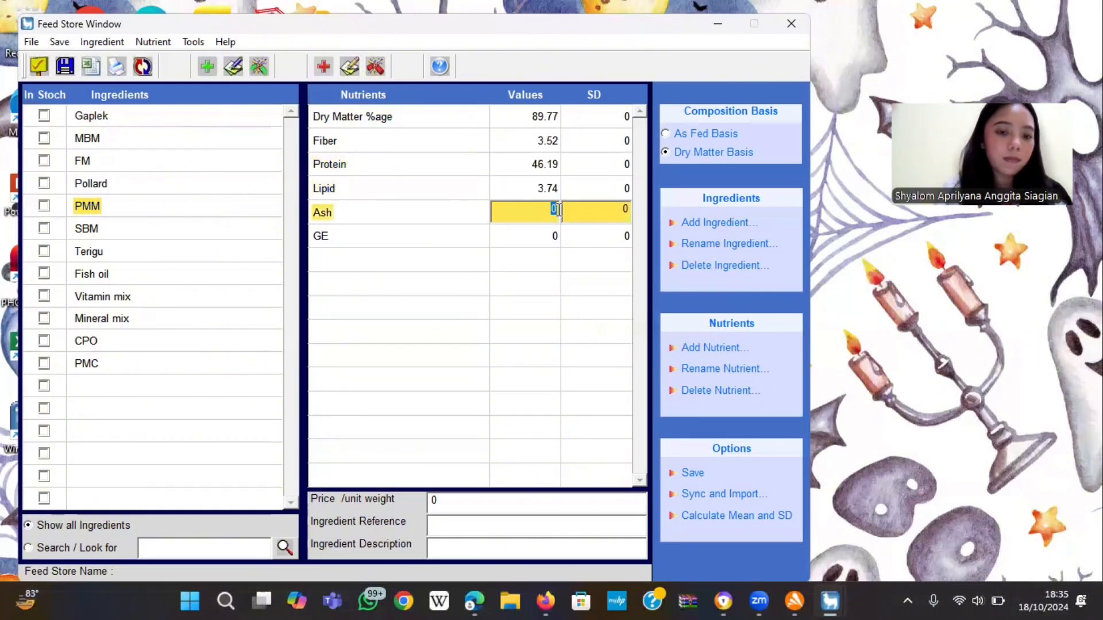
pyautogui.write('22.19')
pyautogui.click(554, 236)
# Enter PMM's price per unit weight on As Fed Basis and return to Dry Matter Basis
pyautogui.click(678, 134)
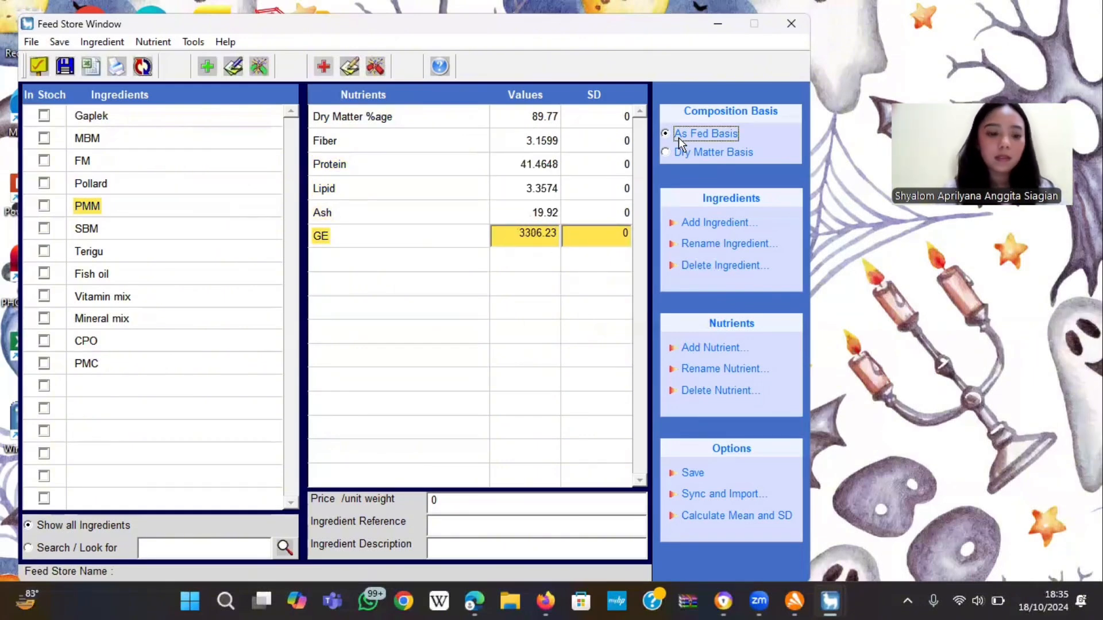
pyautogui.click(709, 152)
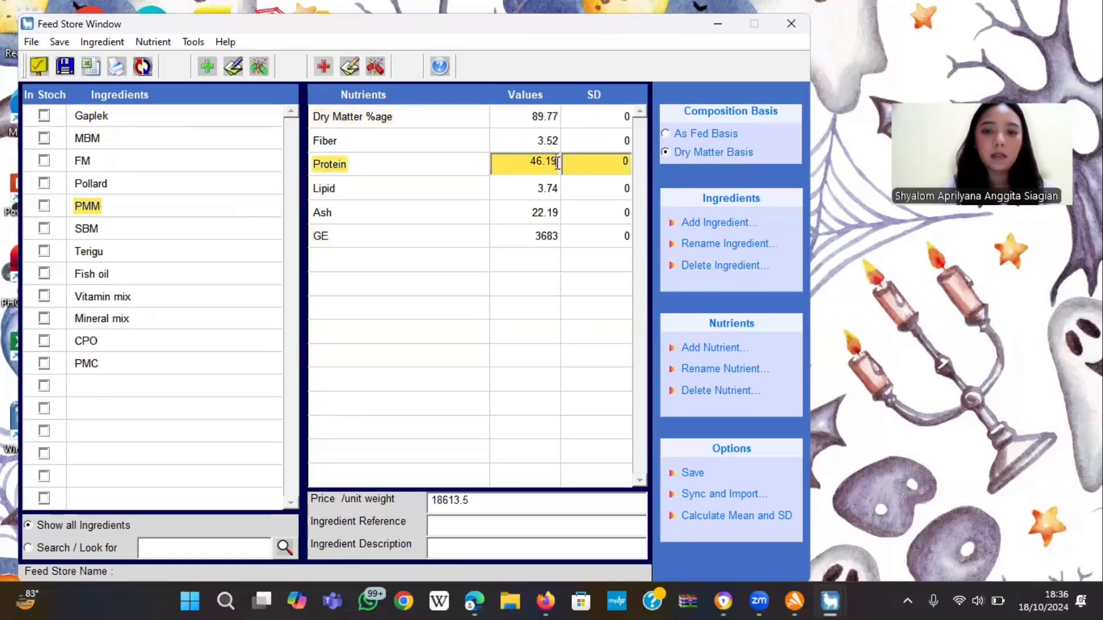
pyautogui.click(702, 150)
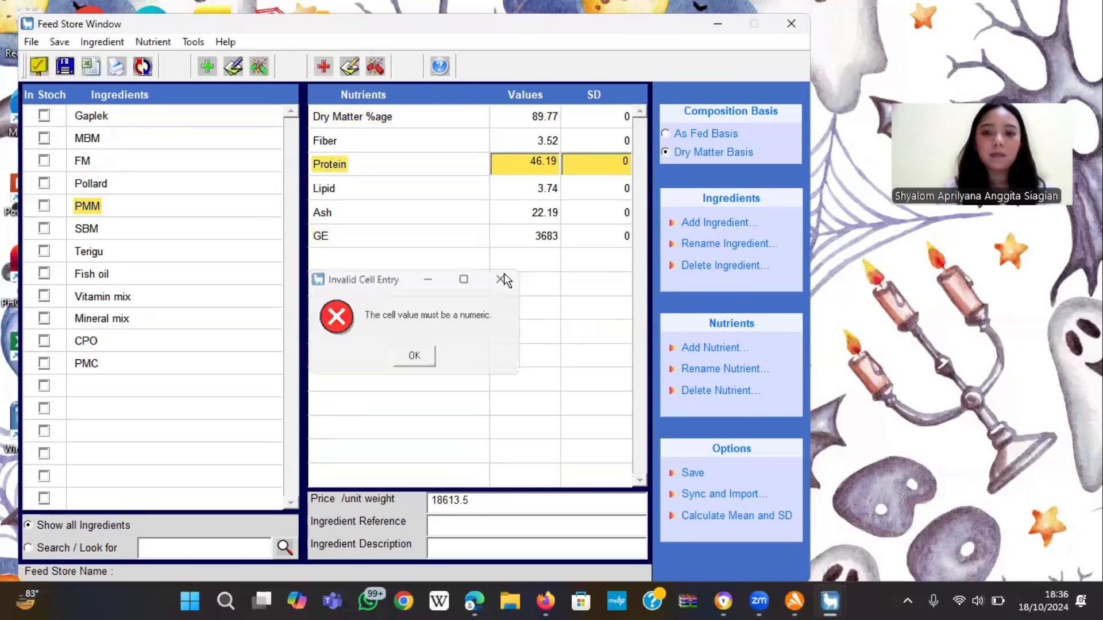
# Try to clear PMM's price per unit weight and switch the composition to As Fed Basis
pyautogui.click(502, 279)
pyautogui.click(527, 506)
pyautogui.click(705, 137)
pyautogui.click(422, 360)
pyautogui.click(488, 496)
pyautogui.press('BackSpace')
pyautogui.press('BackSpace')
pyautogui.press('BackSpace')
pyautogui.press('BackSpace')
pyautogui.press('BackSpace')
pyautogui.press('BackSpace')
pyautogui.press('BackSpace')
pyautogui.click(666, 136)
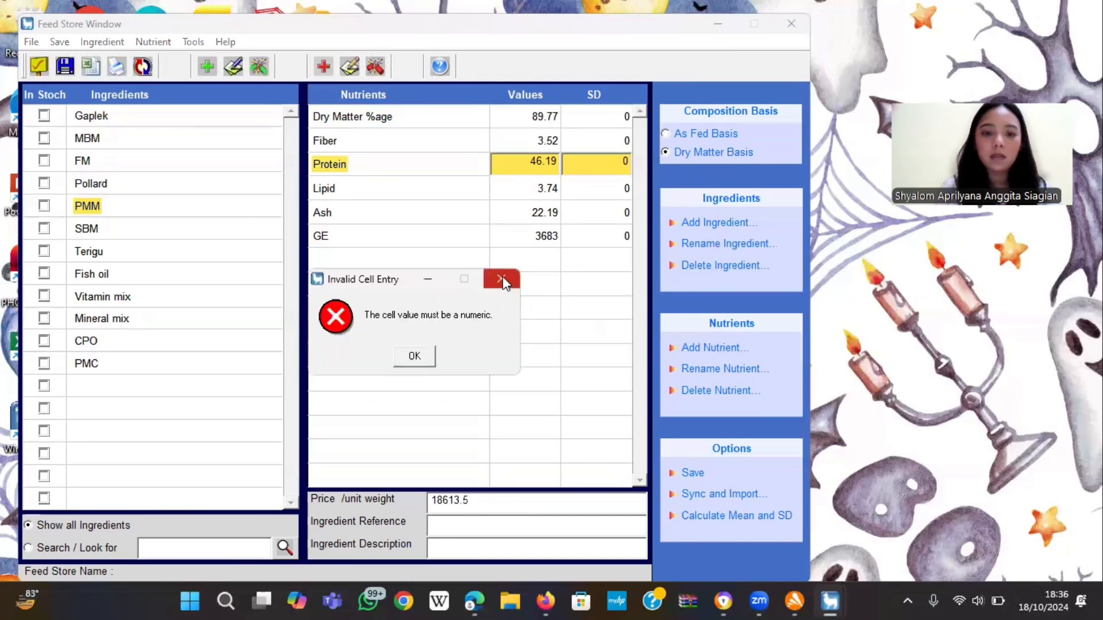
pyautogui.click(502, 280)
pyautogui.click(666, 136)
pyautogui.click(667, 152)
# Re-enter PMM's Protein as 46.19 and correct its Ash to 22.19
pyautogui.click(556, 161)
pyautogui.press('BackSpace')
pyautogui.press('BackSpace')
pyautogui.press('BackSpace')
pyautogui.press('BackSpace')
pyautogui.press('BackSpace')
pyautogui.press('BackSpace')
pyautogui.press('BackSpace')
pyautogui.write('4')
pyautogui.click(489, 497)
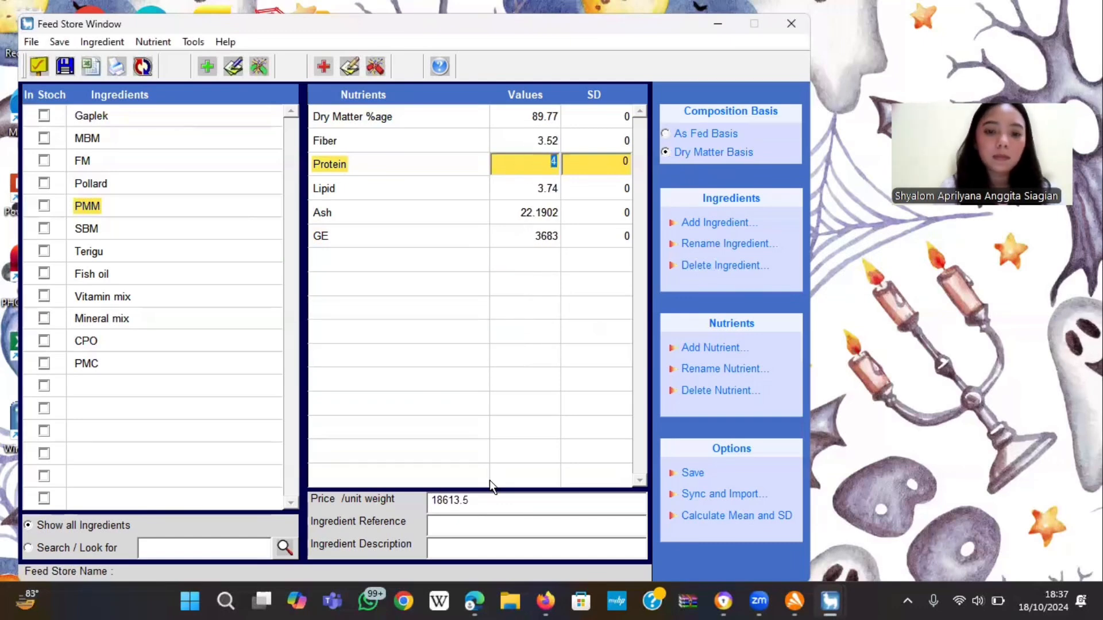
pyautogui.press('BackSpace')
pyautogui.press('BackSpace')
pyautogui.press('BackSpace')
pyautogui.press('BackSpace')
pyautogui.press('BackSpace')
pyautogui.press('BackSpace')
pyautogui.press('BackSpace')
pyautogui.write('66.19')
pyautogui.click(555, 210)
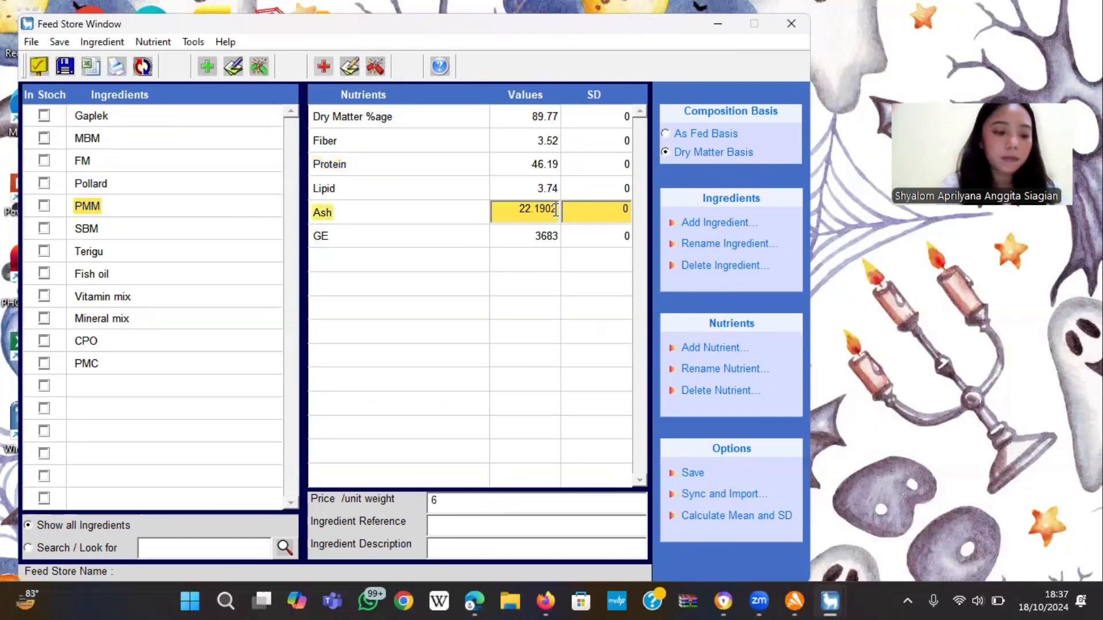
pyautogui.press('BackSpace')
pyautogui.press('BackSpace')
# Clear PMM's price per unit weight and try to switch the composition to As Fed Basis
pyautogui.click(445, 503)
pyautogui.press('BackSpace')
pyautogui.click(664, 138)
pyautogui.click(420, 355)
pyautogui.click(456, 505)
pyautogui.press('BackSpace')
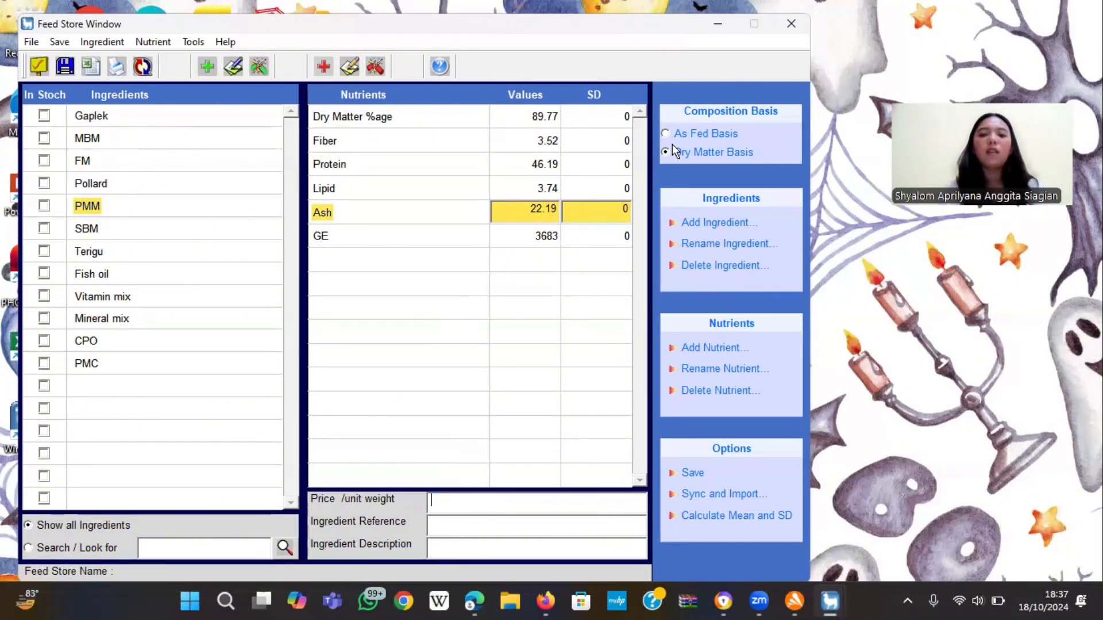
pyautogui.click(666, 136)
pyautogui.click(420, 355)
# Set SBM's dry matter percentage to 90.5 and its Fiber to 3.23
pyautogui.click(88, 229)
pyautogui.click(554, 115)
pyautogui.write('90.5')
pyautogui.click(546, 139)
pyautogui.write('3.23')
# Set SBM's remaining nutrient values to Protein 34.03, Lipid 0.87, Ash 26.5 and GE 3197
pyautogui.click(555, 163)
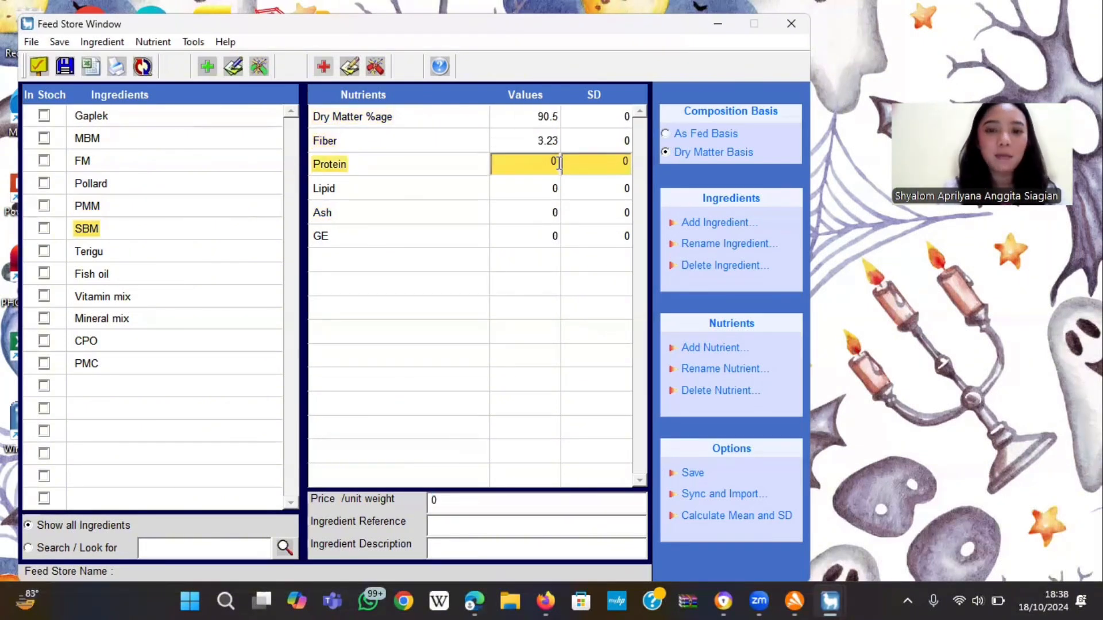
pyautogui.write('34.03')
pyautogui.click(557, 184)
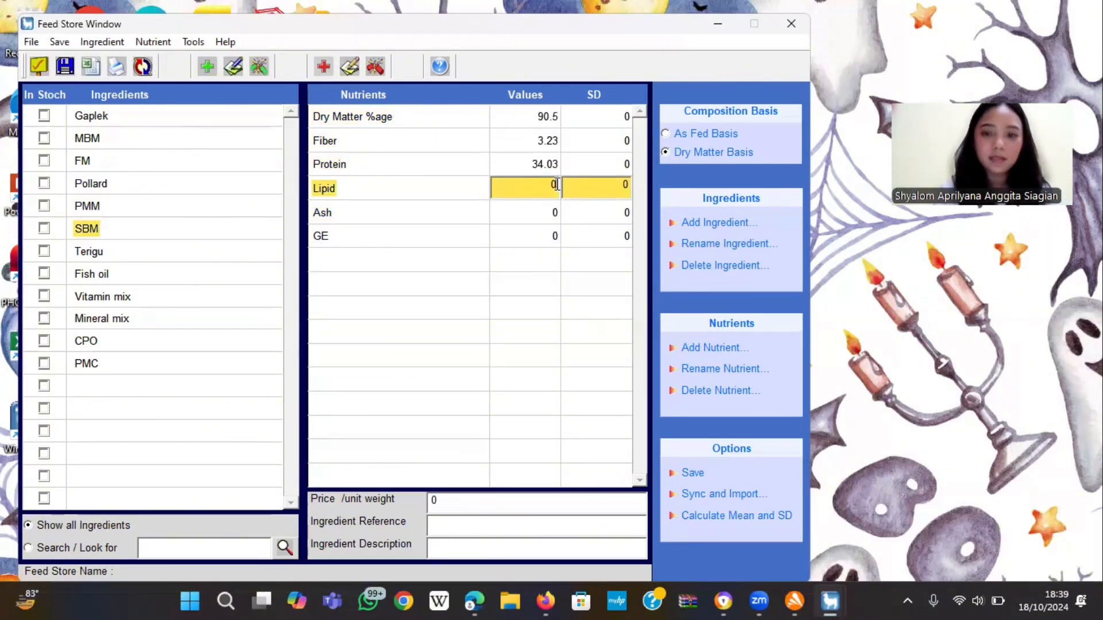
pyautogui.write('0.87')
pyautogui.click(555, 212)
pyautogui.write('26.5')
pyautogui.click(555, 240)
pyautogui.write('3197')
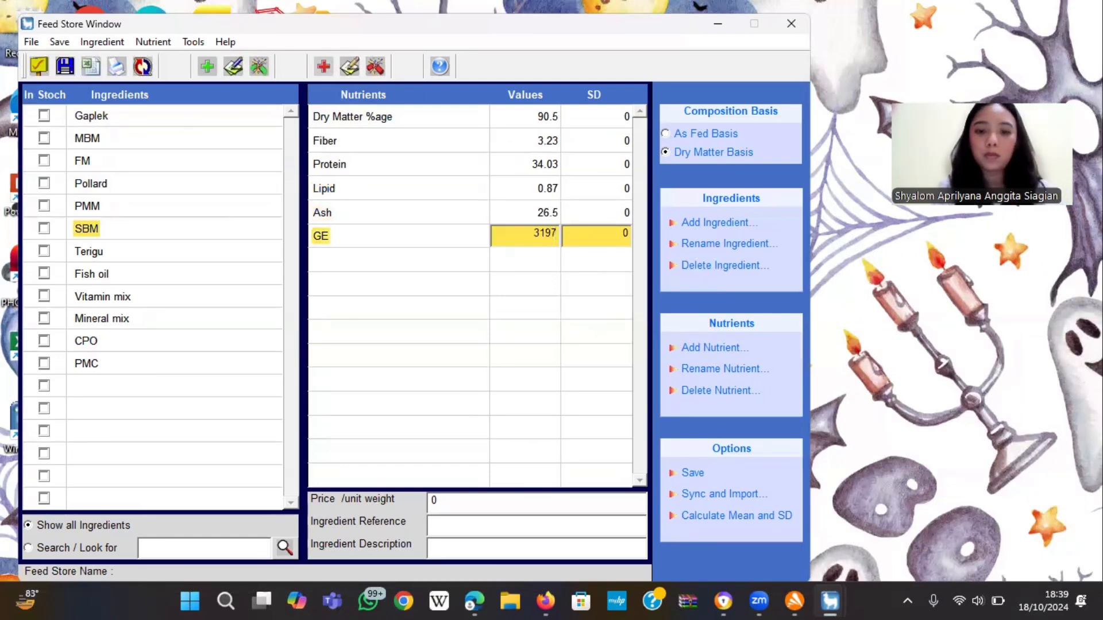
# Switch the composition to As Fed Basis and set SBM's price per unit weight to 9000
pyautogui.click(666, 133)
pyautogui.moveTo(443, 501); pyautogui.dragTo(365, 499)
pyautogui.write('9000')
# Return to Dry Matter Basis and set Terigu's dry matter percentage to 88.28 and its Fiber to 0.49
pyautogui.click(666, 152)
pyautogui.click(89, 251)
pyautogui.click(554, 117)
pyautogui.write('88.')
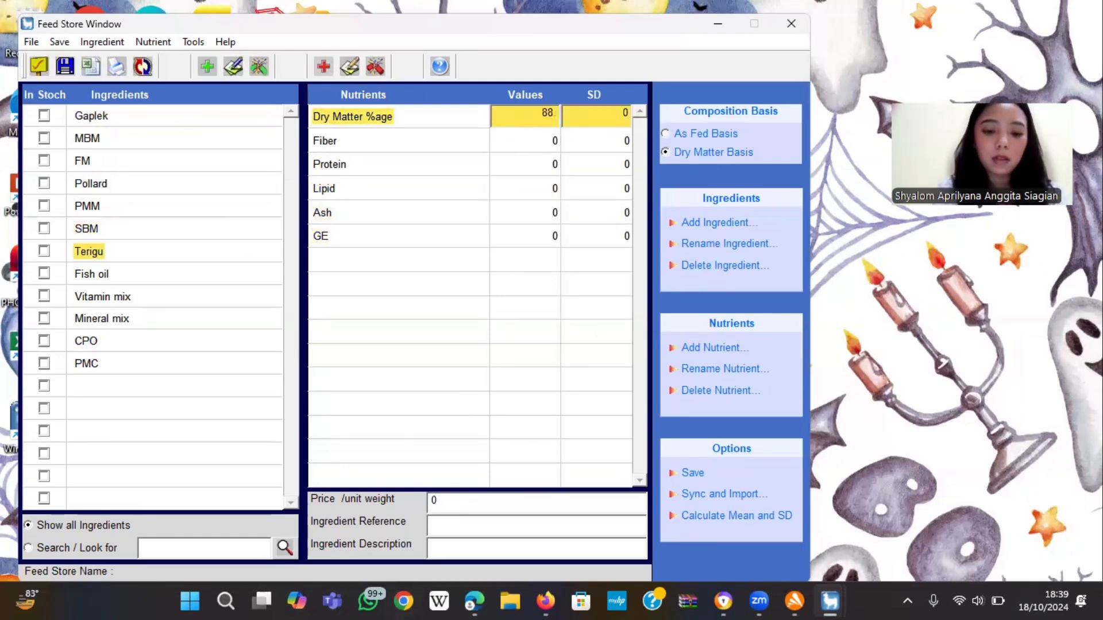
pyautogui.write('28')
pyautogui.click(555, 141)
pyautogui.write('0.49')
# Set Terigu's Protein to 8.24, Lipid to 1.5 and Ash to 0.5, and enter its GE value
pyautogui.click(553, 164)
pyautogui.write('8.24')
pyautogui.click(551, 186)
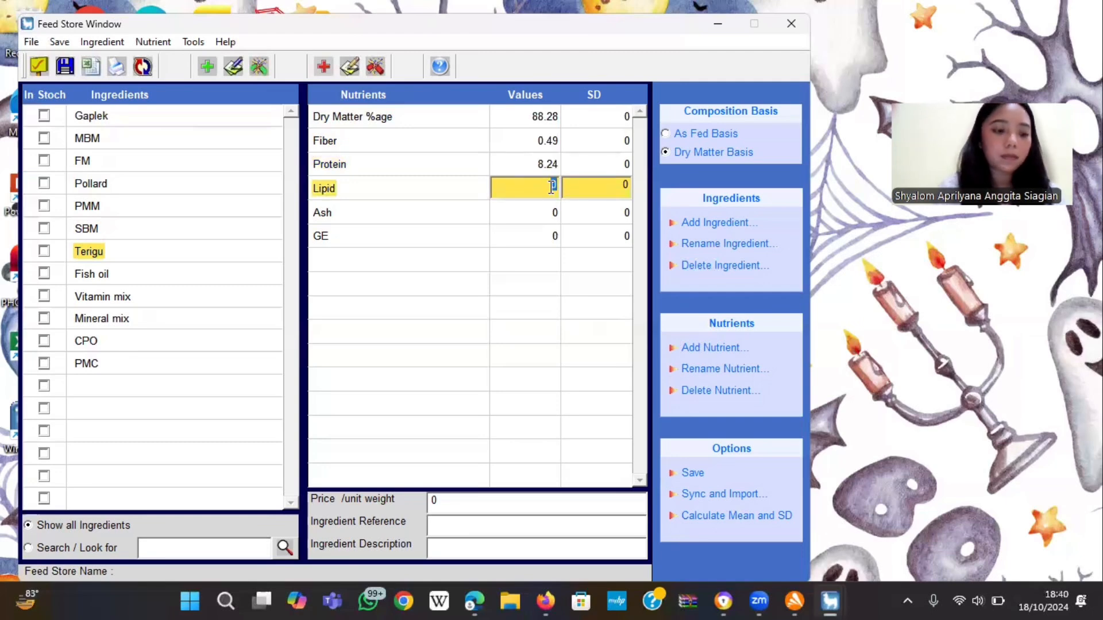
pyautogui.write('1.5')
pyautogui.click(555, 213)
pyautogui.write('0.5')
pyautogui.click(555, 236)
pyautogui.write('3367')
# Switch the composition to As Fed Basis and set Terigu's price per unit weight to 9000
pyautogui.click(666, 133)
pyautogui.doubleClick(525, 497)
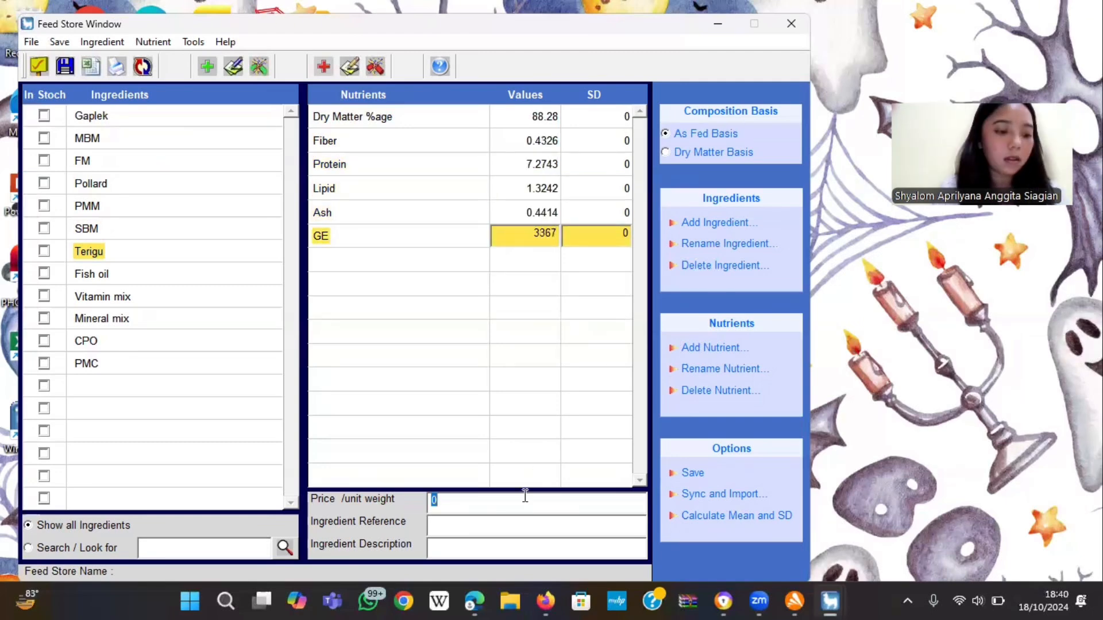
pyautogui.write('9000')
# Return to Dry Matter Basis and set Fish oil's dry matter percentage to 100, Lipid to 100 and GE to 9200
pyautogui.click(723, 150)
pyautogui.click(247, 275)
pyautogui.click(554, 115)
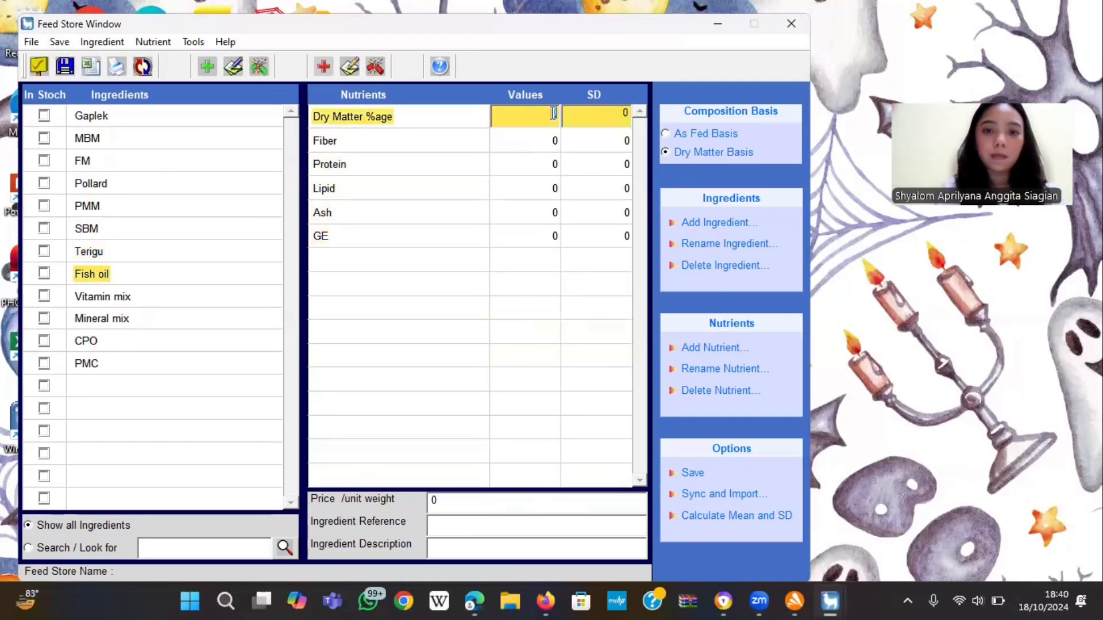
pyautogui.write('100')
pyautogui.click(551, 189)
pyautogui.write('100')
pyautogui.click(552, 236)
pyautogui.write('9200')
# Switch the composition to As Fed Basis and set Fish oil's price per unit weight to 12000
pyautogui.click(666, 133)
pyautogui.click(514, 497)
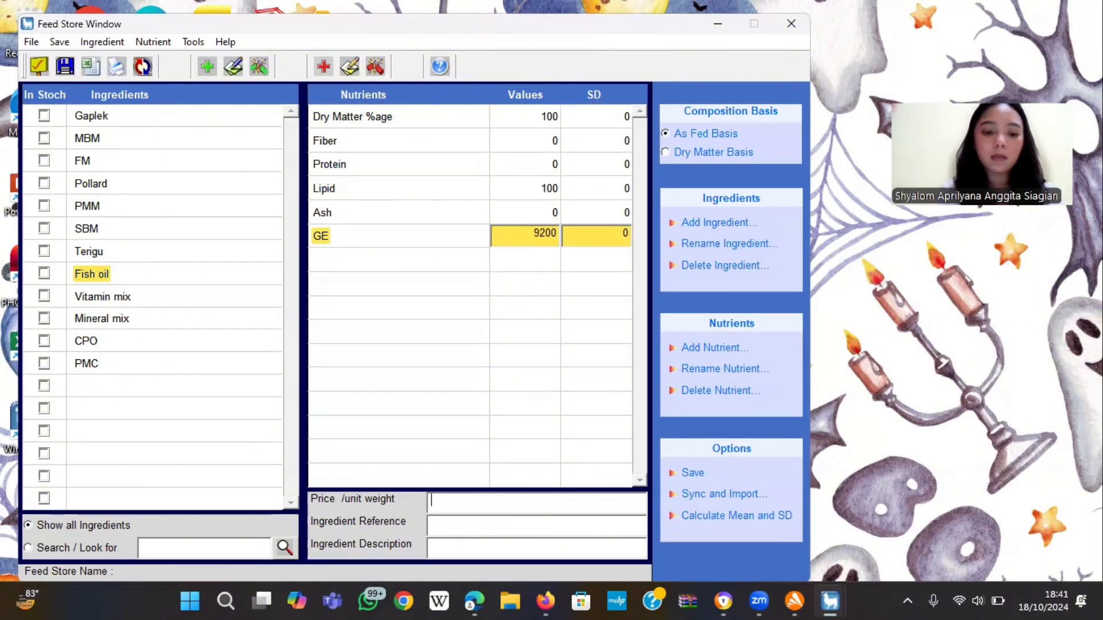
pyautogui.write('12000')
# Set Vitamin mix's dry matter percentage to 100 on Dry Matter Basis and its price to 12000 on As Fed Basis
pyautogui.click(712, 153)
pyautogui.click(229, 296)
pyautogui.click(550, 116)
pyautogui.write('100')
pyautogui.click(667, 133)
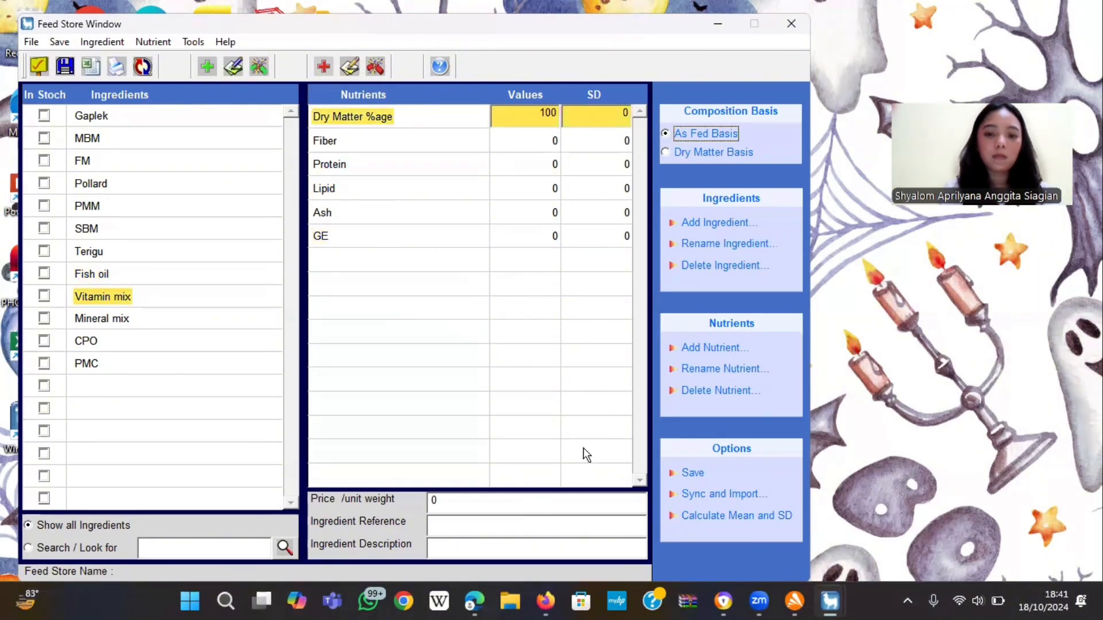
pyautogui.click(517, 500)
pyautogui.write('12000')
# Set Mineral mix's dry matter percentage to 100 on Dry Matter Basis and its price to 40000 on As Fed Basis
pyautogui.click(709, 153)
pyautogui.click(102, 319)
pyautogui.click(552, 117)
pyautogui.write('100')
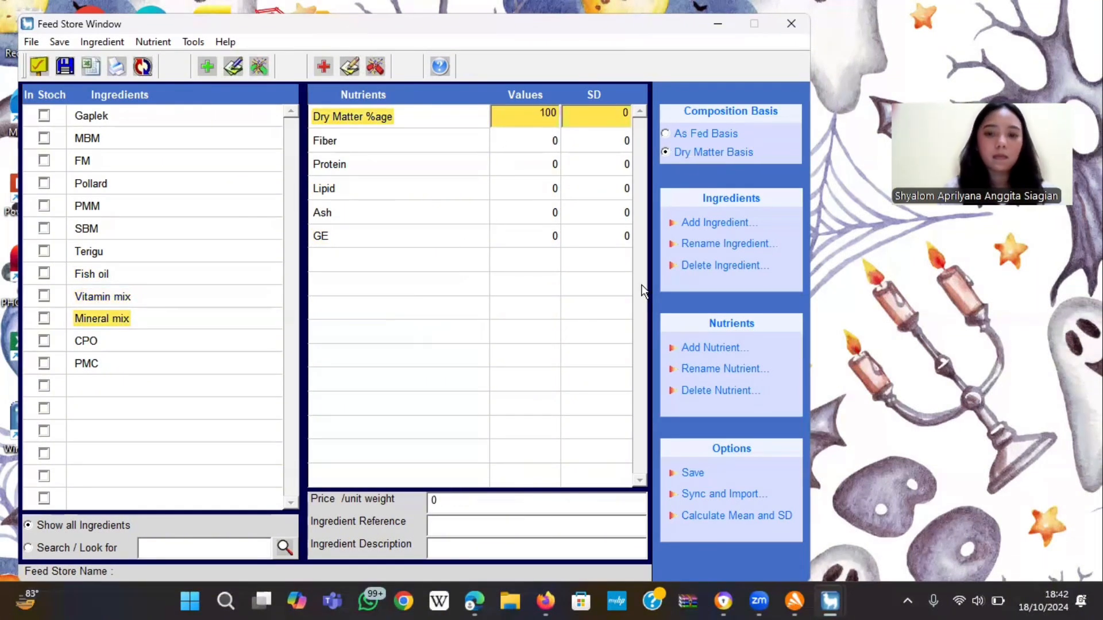
pyautogui.click(689, 136)
pyautogui.click(534, 497)
pyautogui.write('40000')
# Set CPO's dry matter percentage to 100 on Dry Matter Basis and its price to 11500 on As Fed Basis
pyautogui.click(716, 156)
pyautogui.click(189, 345)
pyautogui.click(552, 111)
pyautogui.write('100')
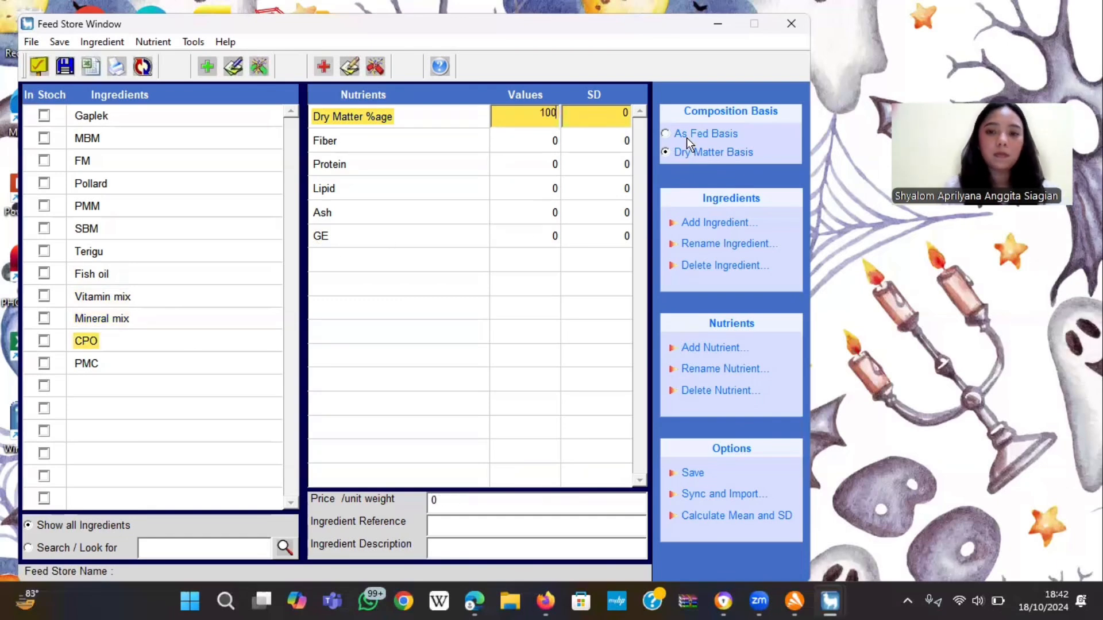
pyautogui.click(687, 135)
pyautogui.click(512, 500)
pyautogui.write('11000')
# Return to Dry Matter Basis and complete CPO's composition with Lipid 100 and GE 9200
pyautogui.click(689, 152)
pyautogui.click(86, 363)
pyautogui.click(548, 110)
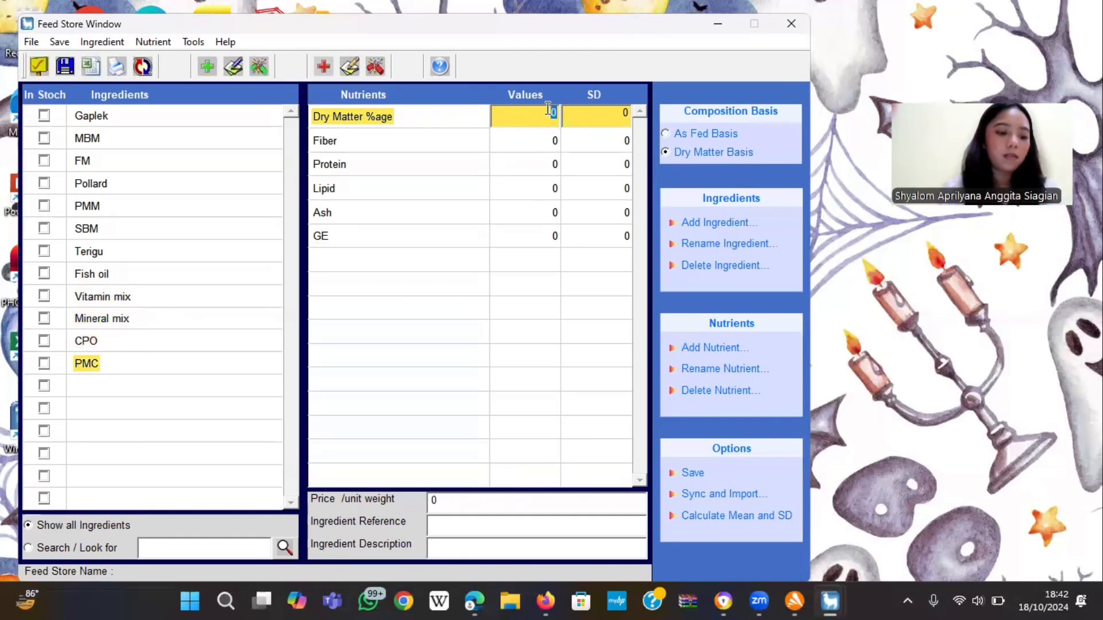
pyautogui.click(224, 340)
pyautogui.click(551, 188)
pyautogui.write('100')
pyautogui.click(551, 236)
pyautogui.write('9200')
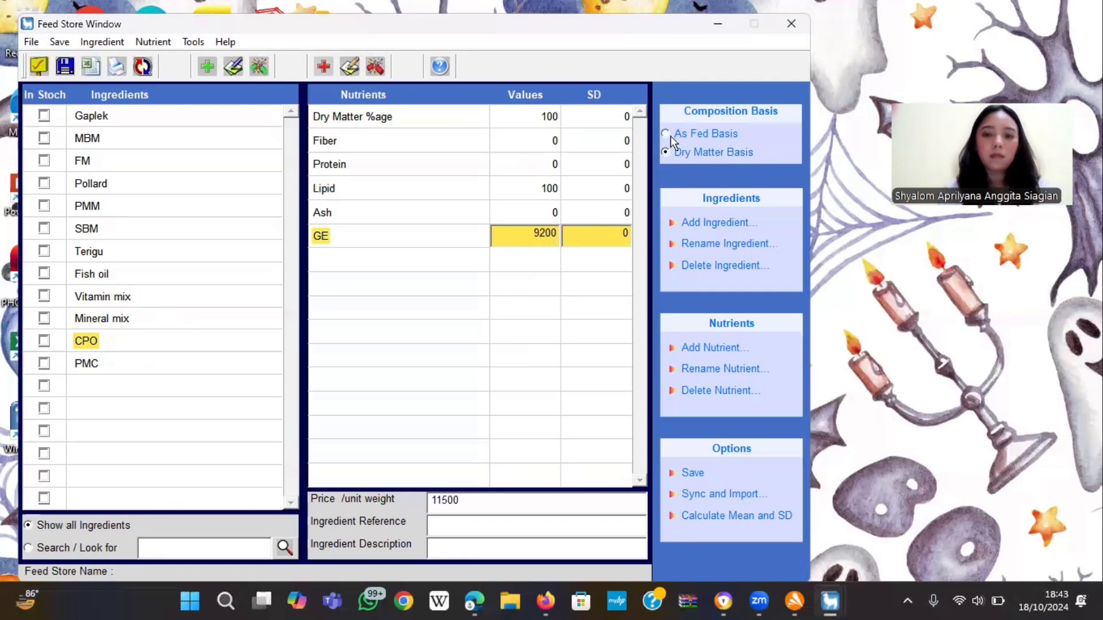
# Set PMC's dry matter percentage to 100 and its as-fed price to 58000, then return to Dry Matter Basis
pyautogui.click(204, 362)
pyautogui.click(549, 111)
pyautogui.write('100')
pyautogui.click(665, 133)
pyautogui.click(506, 499)
pyautogui.write('58000')
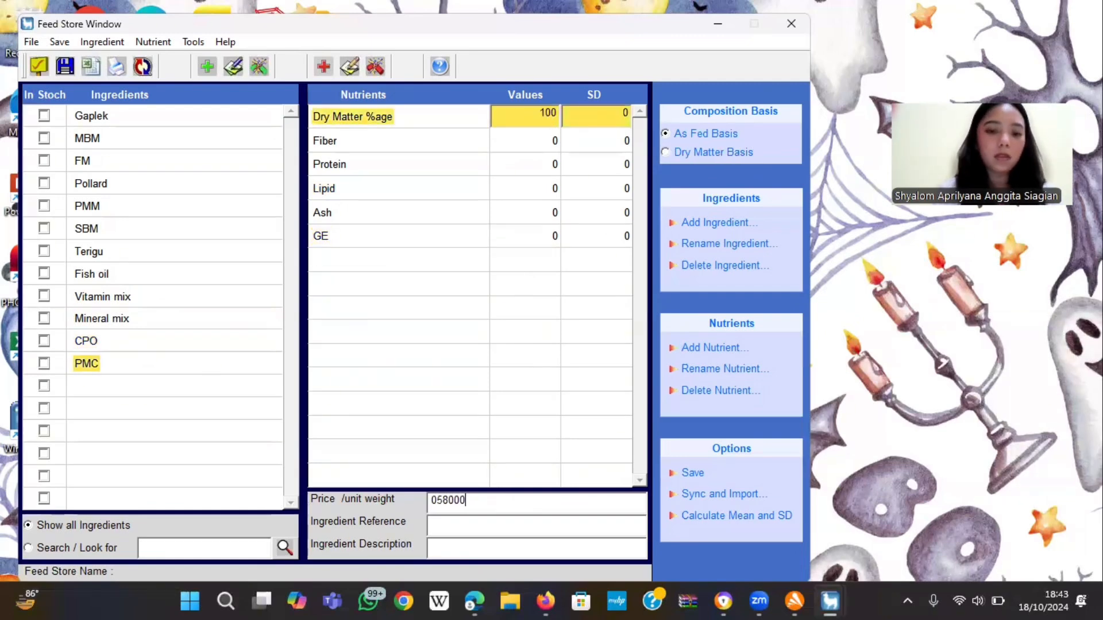
pyautogui.click(689, 152)
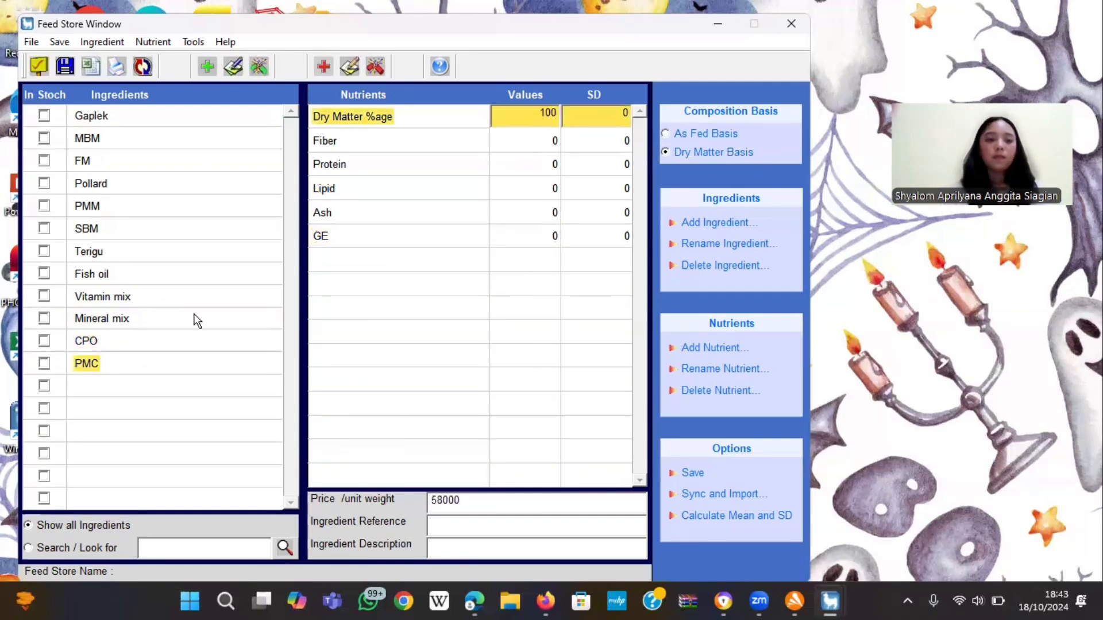
# Review the stored nutrient values and prices of the ingredients from Gaplek through Terigu
pyautogui.click(202, 120)
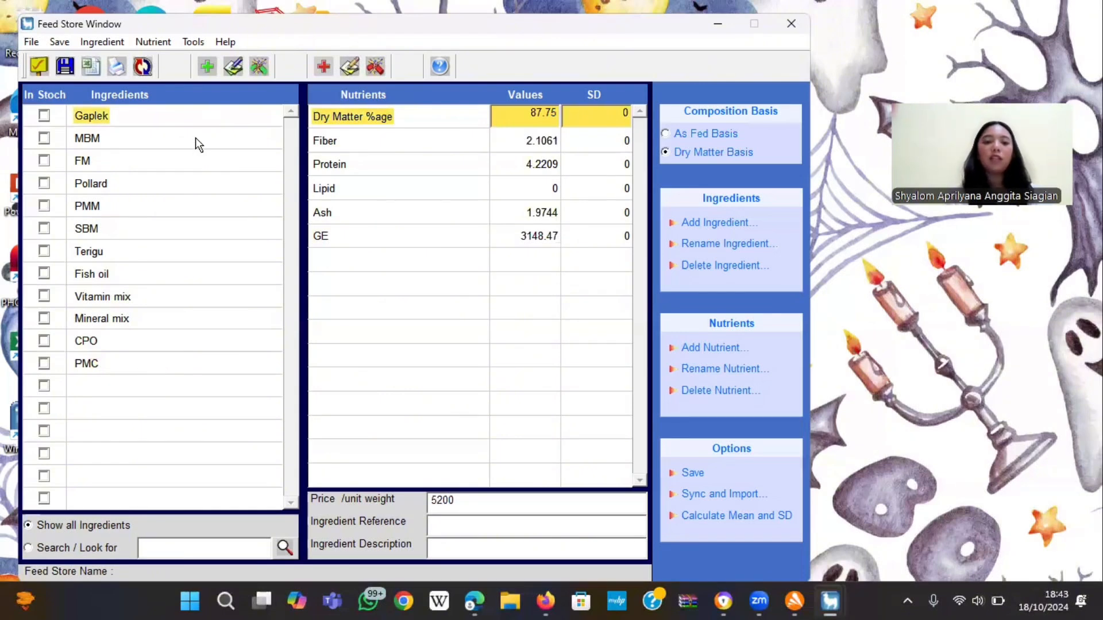
pyautogui.click(198, 142)
pyautogui.click(197, 159)
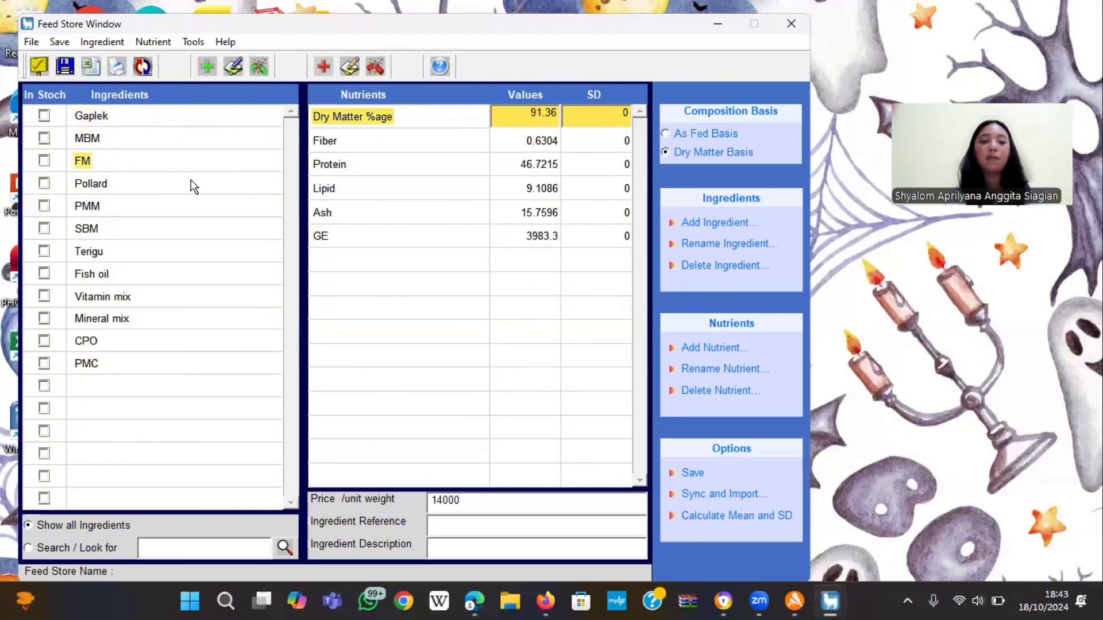
pyautogui.click(195, 184)
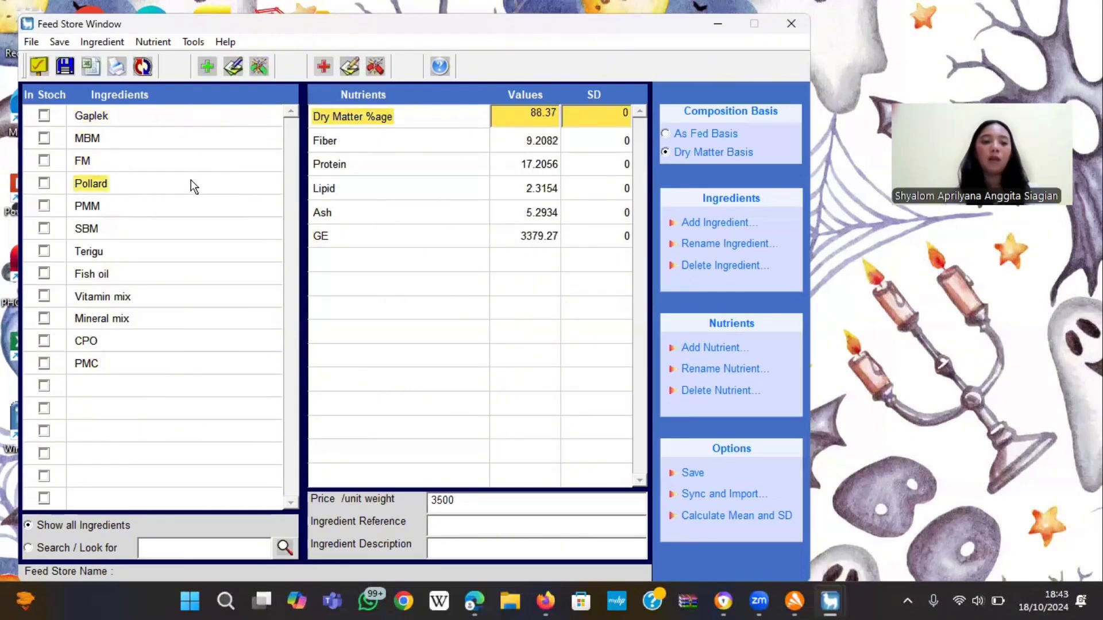
pyautogui.click(184, 214)
pyautogui.click(173, 227)
pyautogui.click(168, 251)
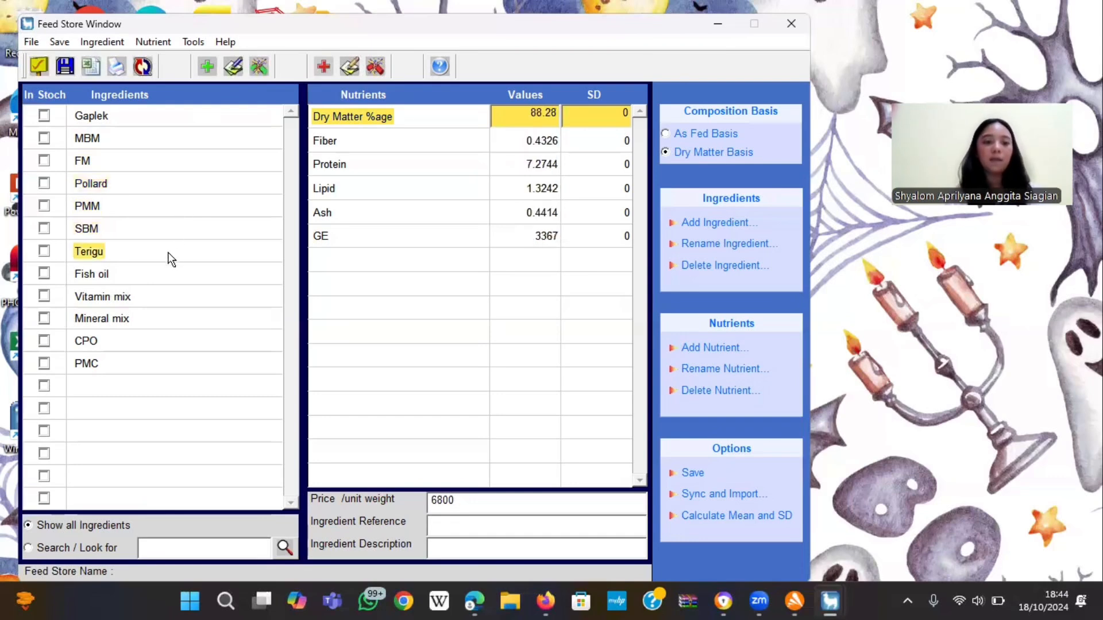
# Mark all twelve ingredients from Gaplek to PMC as in stock and load the feed store into the main formulation window
pyautogui.click(48, 118)
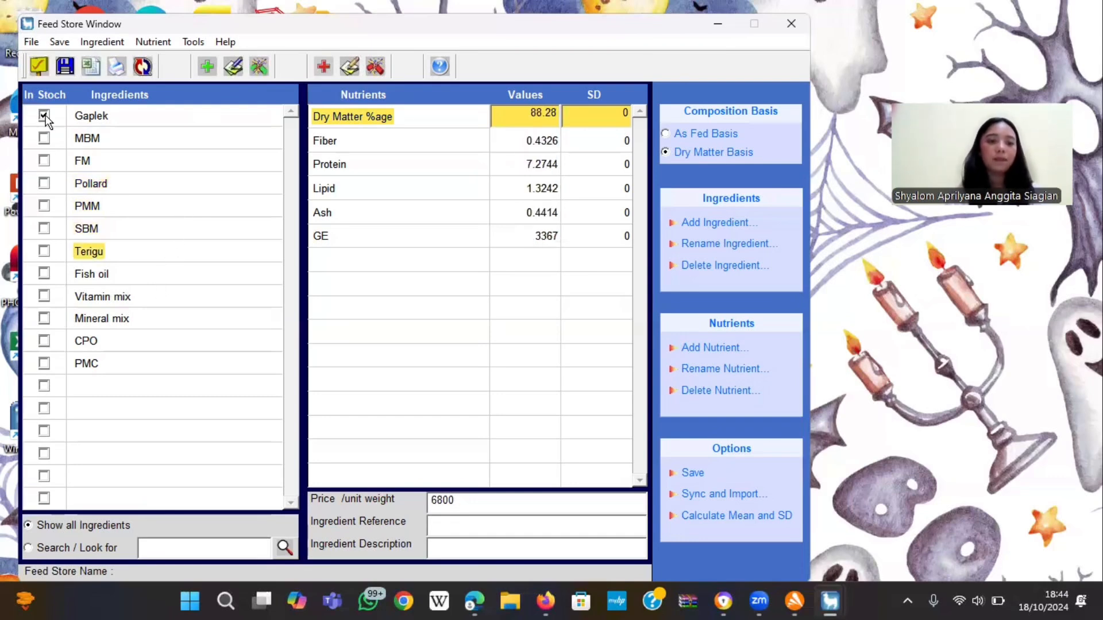
pyautogui.click(46, 139)
pyautogui.click(46, 162)
pyautogui.click(46, 183)
pyautogui.click(46, 206)
pyautogui.click(45, 229)
pyautogui.click(46, 251)
pyautogui.click(47, 274)
pyautogui.click(45, 364)
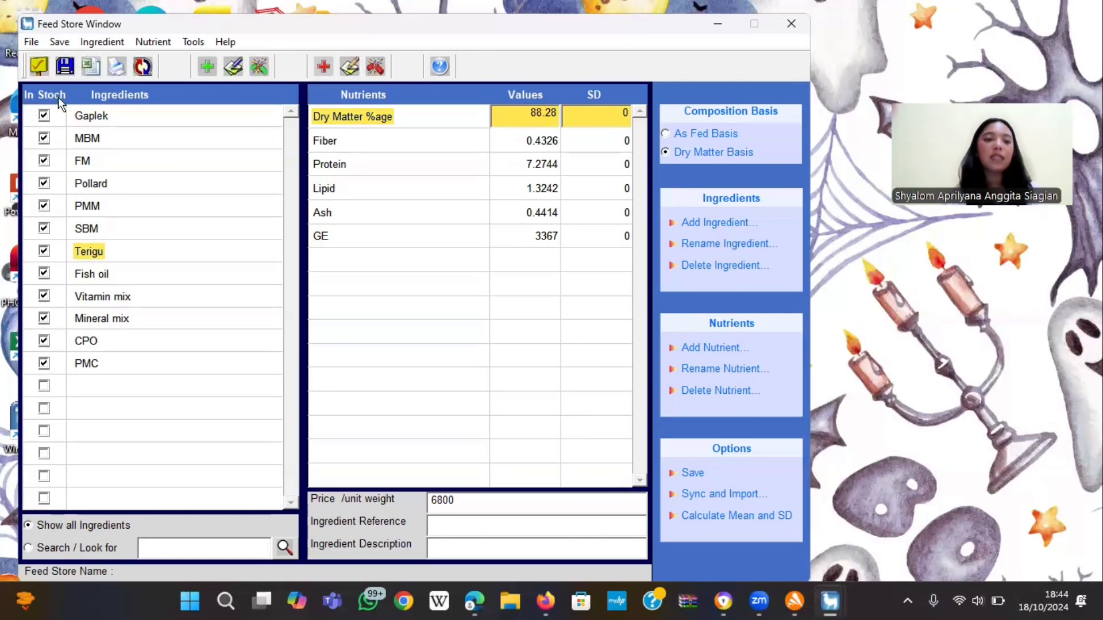
pyautogui.click(45, 68)
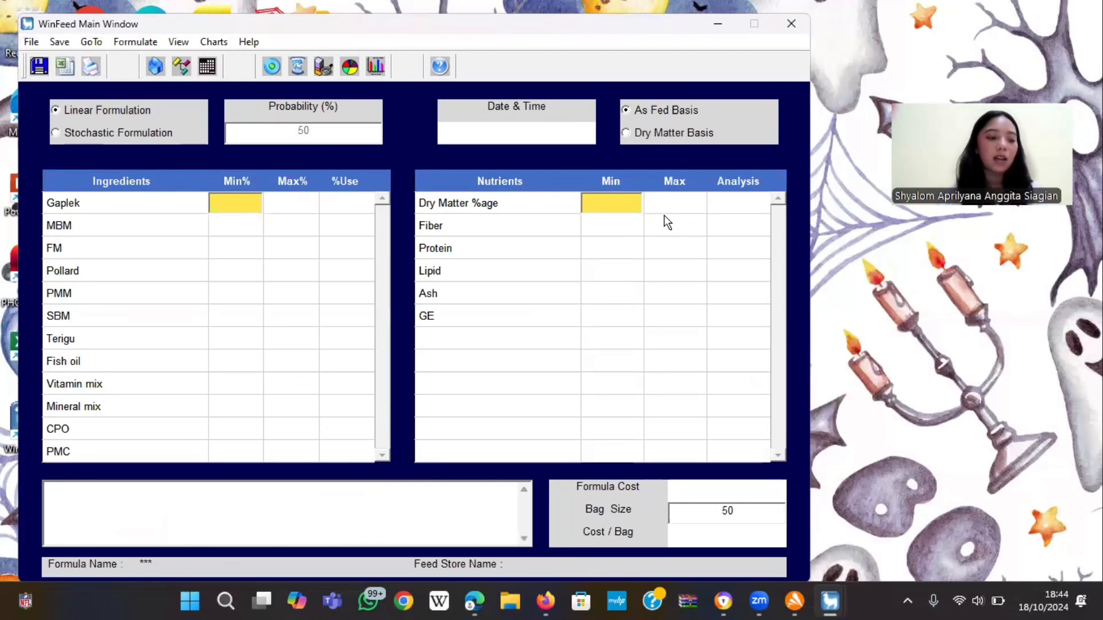
# Set the Fiber maximum to 6 and the Protein limits to minimum 31 and maximum 32
pyautogui.click(656, 228)
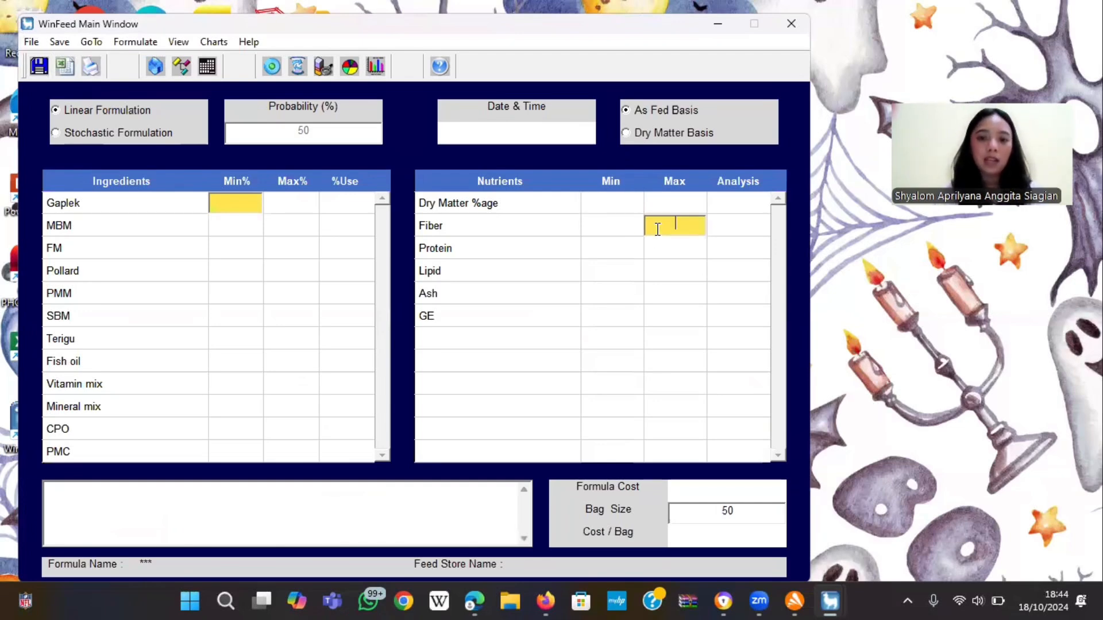
pyautogui.write('6')
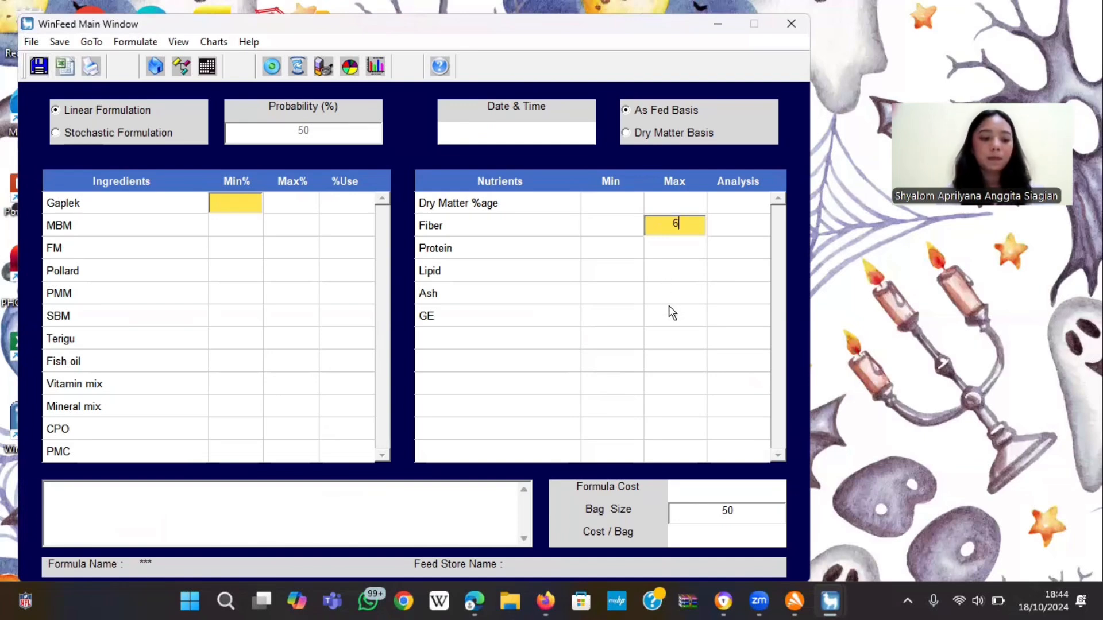
pyautogui.click(630, 247)
pyautogui.write('31')
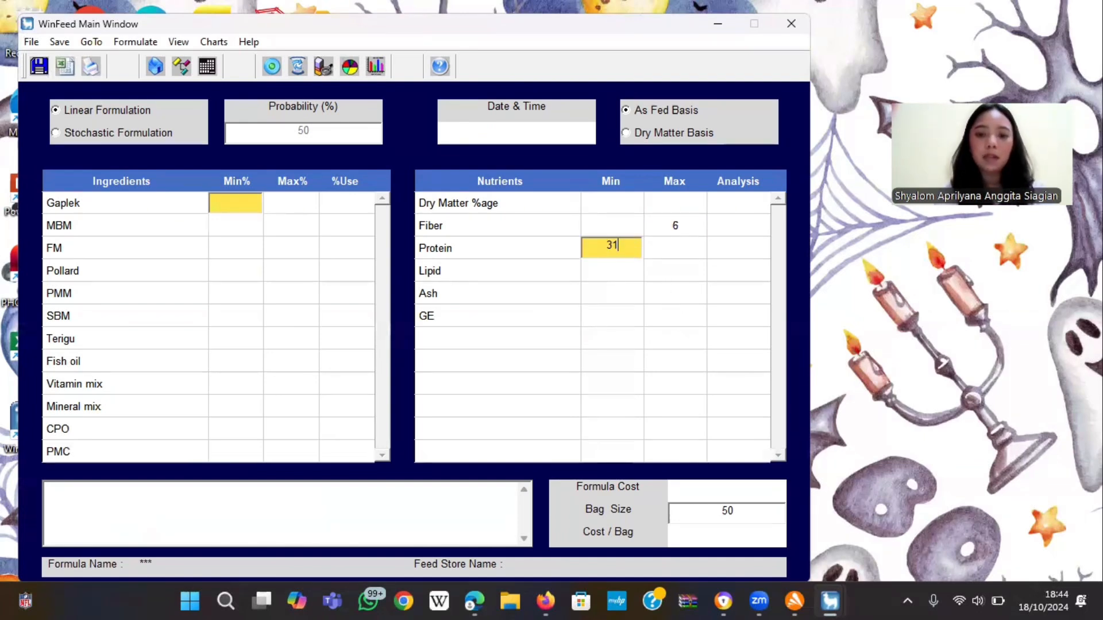
pyautogui.click(672, 246)
pyautogui.write('32')
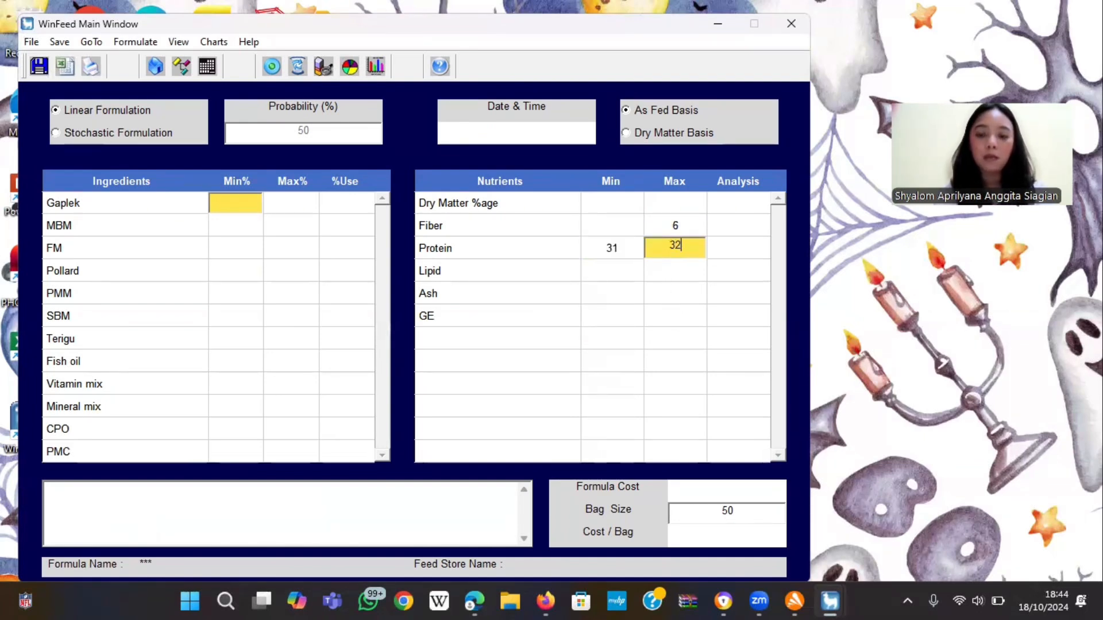
# Set the Lipid limits to minimum 6 and maximum 7
pyautogui.click(633, 270)
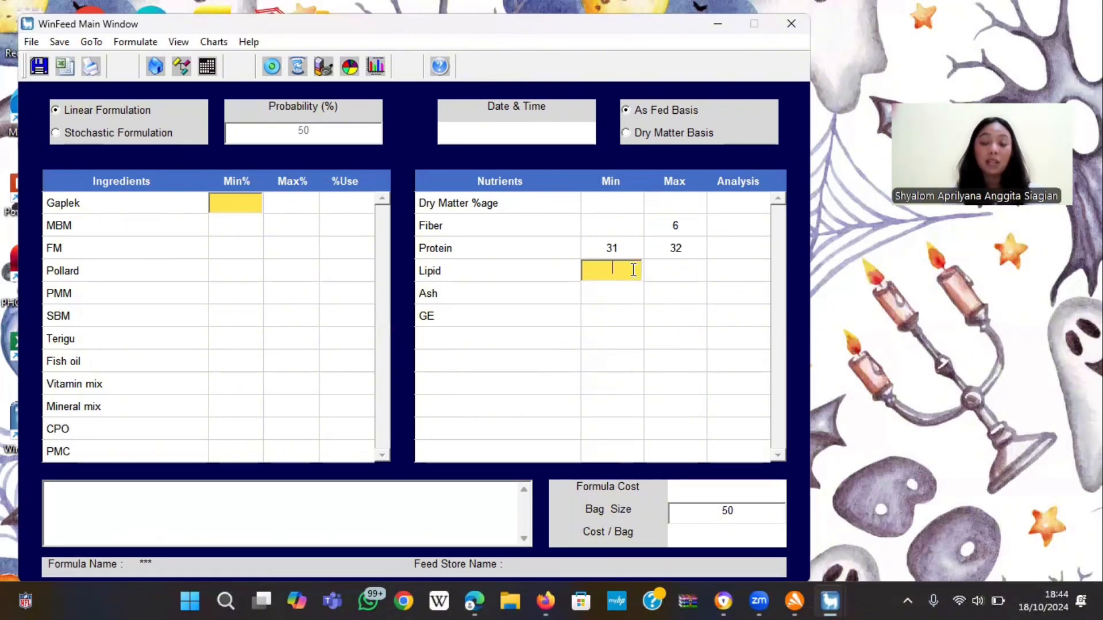
pyautogui.write('6')
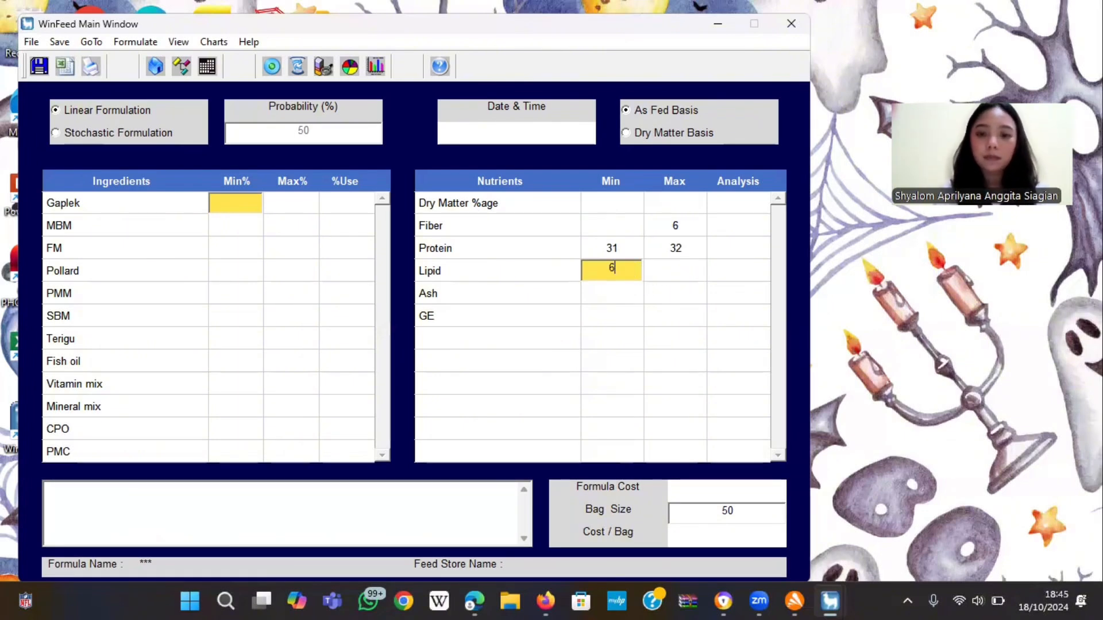
pyautogui.click(676, 272)
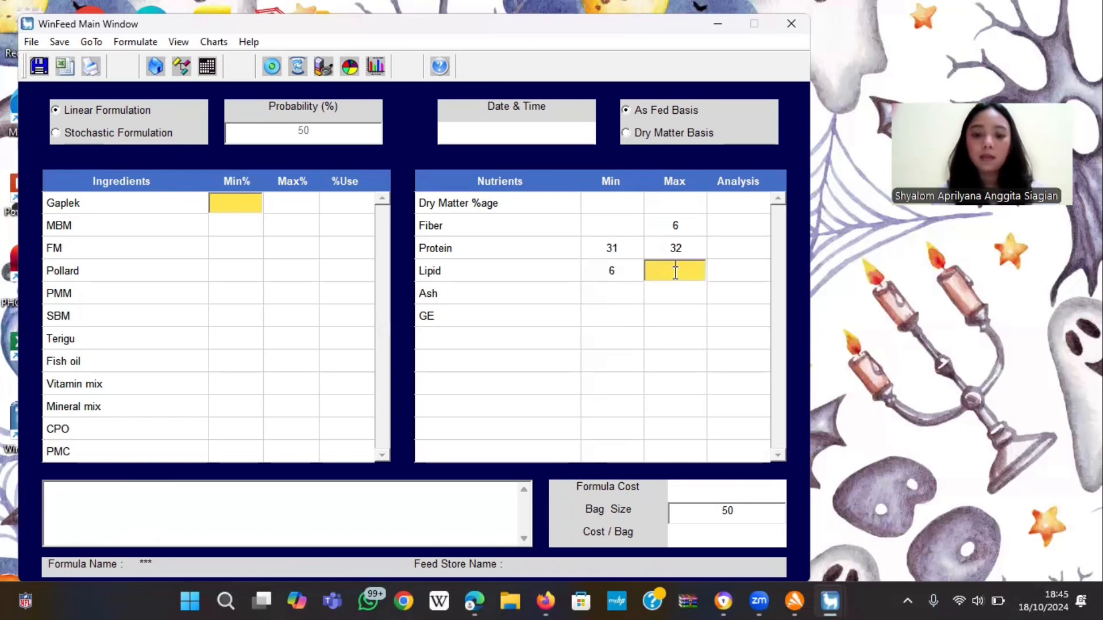
pyautogui.write('7')
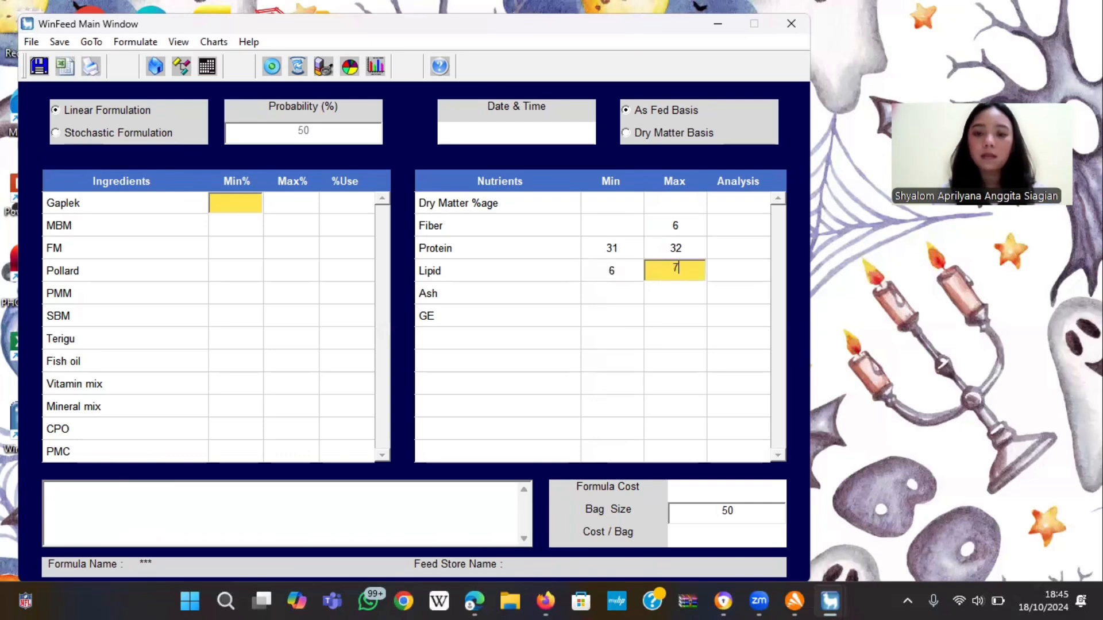
# Set the Ash maximum to 11 and run the linear formulation on Dry Matter Basis
pyautogui.click(680, 297)
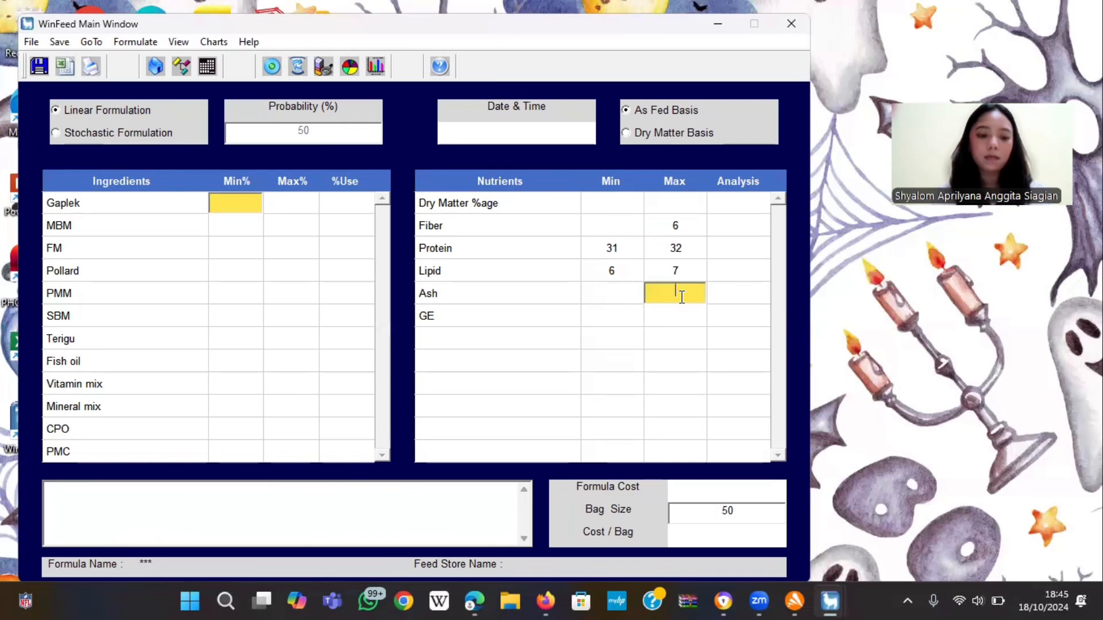
pyautogui.write('11')
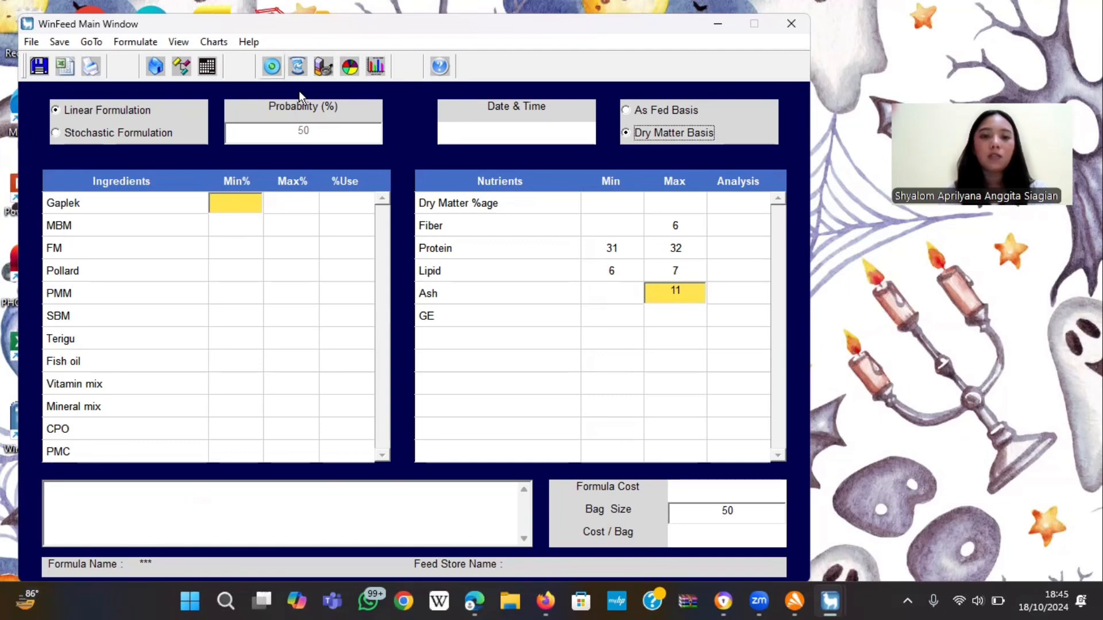
pyautogui.click(273, 67)
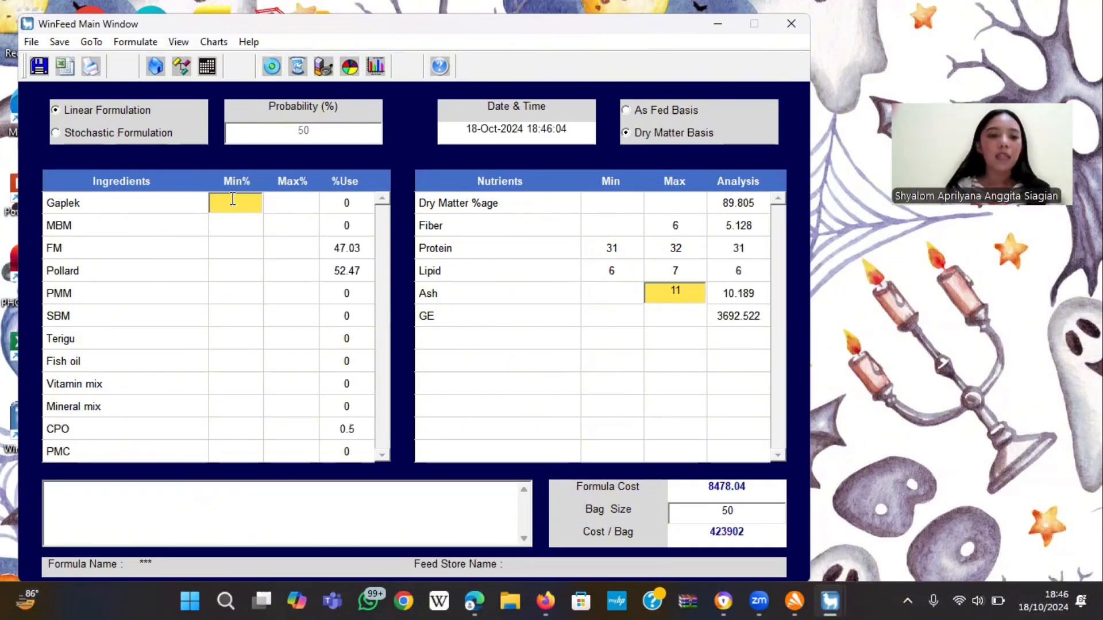
# Set Fish oil's minimum to 0.5% and Vitamin mix's minimum and maximum both to 0.15%
pyautogui.click(230, 360)
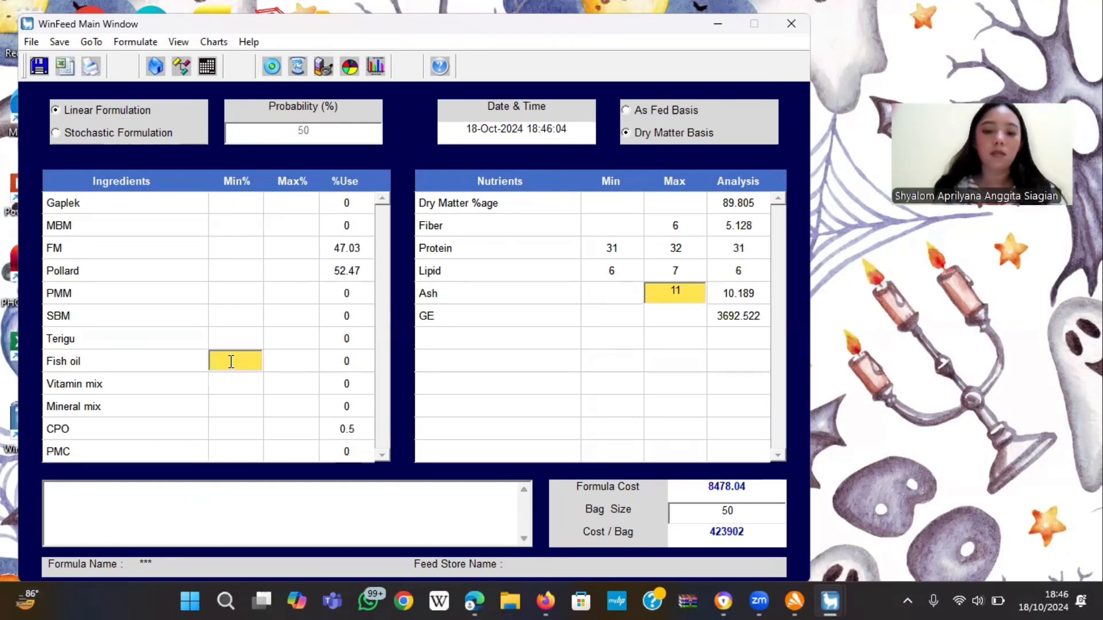
pyautogui.write('0.5')
pyautogui.press('Return')
pyautogui.write('0.15')
pyautogui.press('Return')
pyautogui.write('0.15')
pyautogui.press('Return')
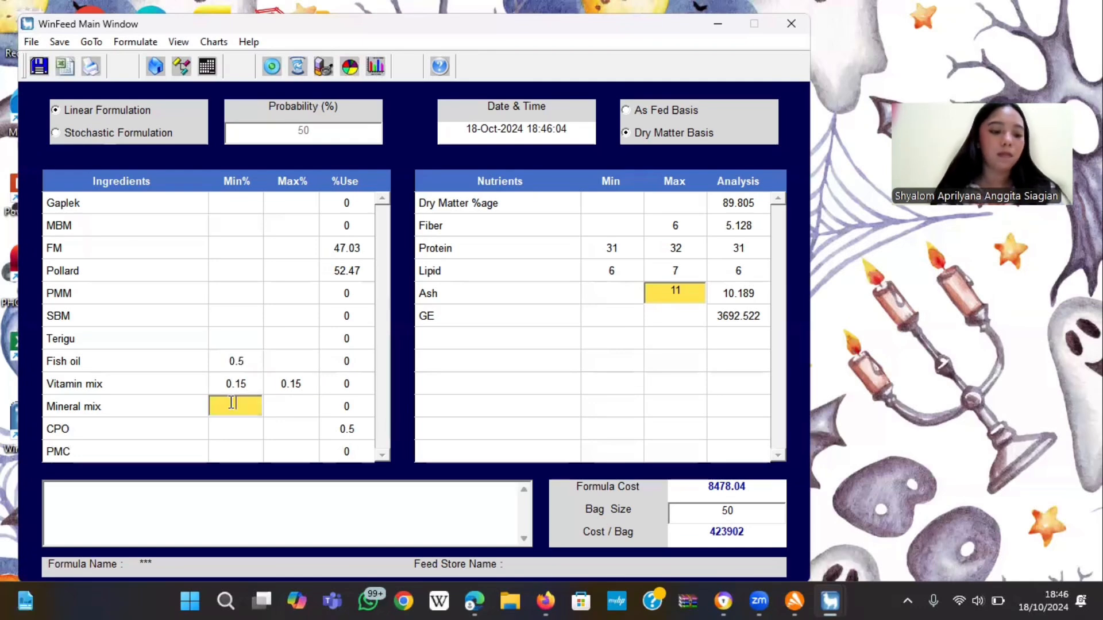
# Set Mineral mix's minimum and maximum inclusion both to 0.15%
pyautogui.write('0.15')
pyautogui.press('Return')
pyautogui.write('0.15')
pyautogui.click(247, 405)
# Set CPO's minimum to 0.5% and PMC's minimum and maximum both to 1%
pyautogui.click(239, 429)
pyautogui.write('0.5')
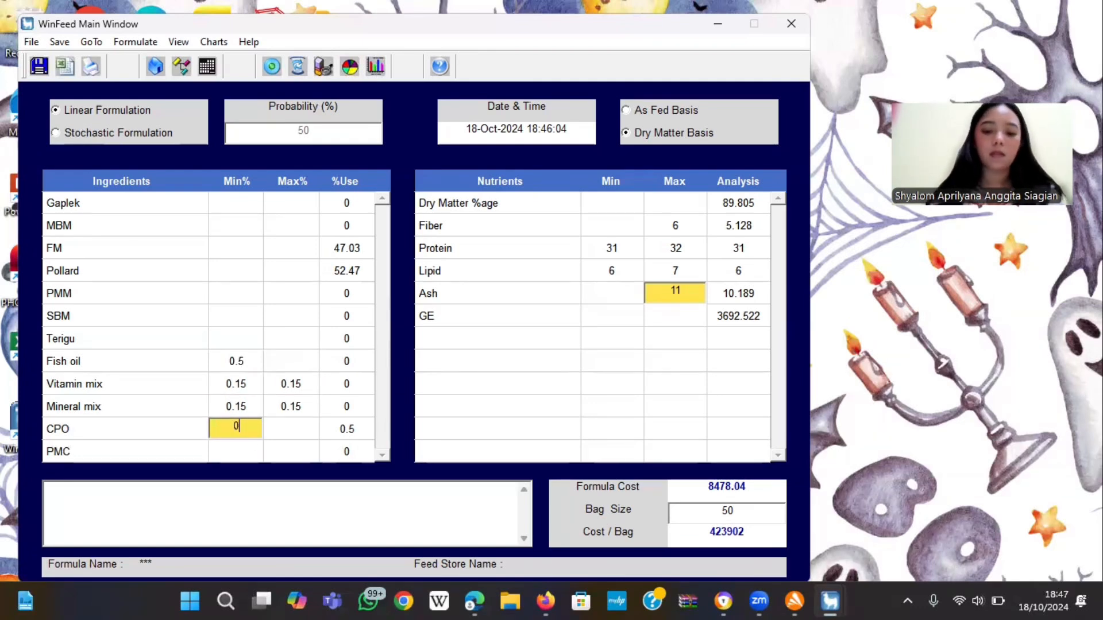
pyautogui.click(241, 448)
pyautogui.write('1')
pyautogui.click(274, 449)
pyautogui.write('1')
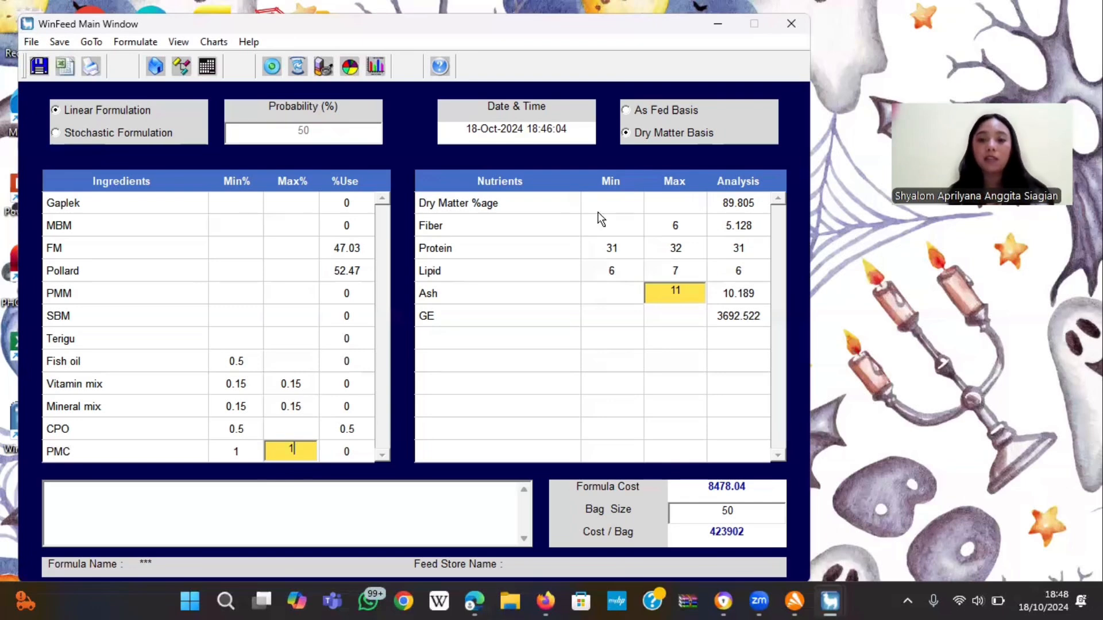
# Set percentage limits of 5–10 for Gaplek, 5–8 for MBM, 10–33 for FM and 5–10 for Pollard, and a minimum of 5 for PMM
pyautogui.click(242, 201)
pyautogui.write('5\t10\t5\t')
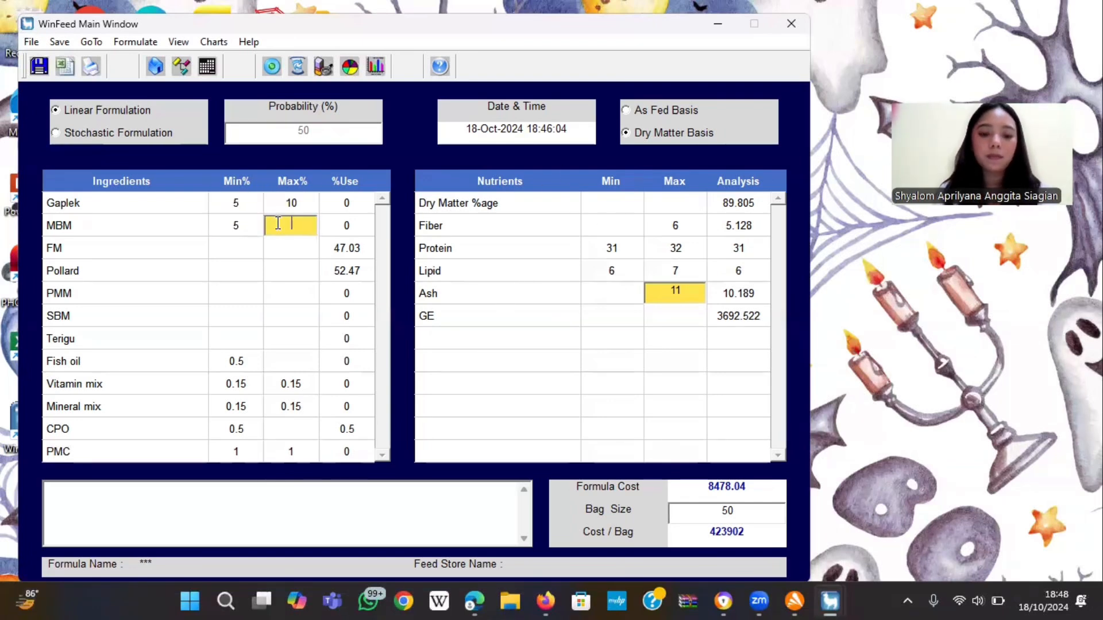
pyautogui.write('8\t10\t33\t5\t10\t5')
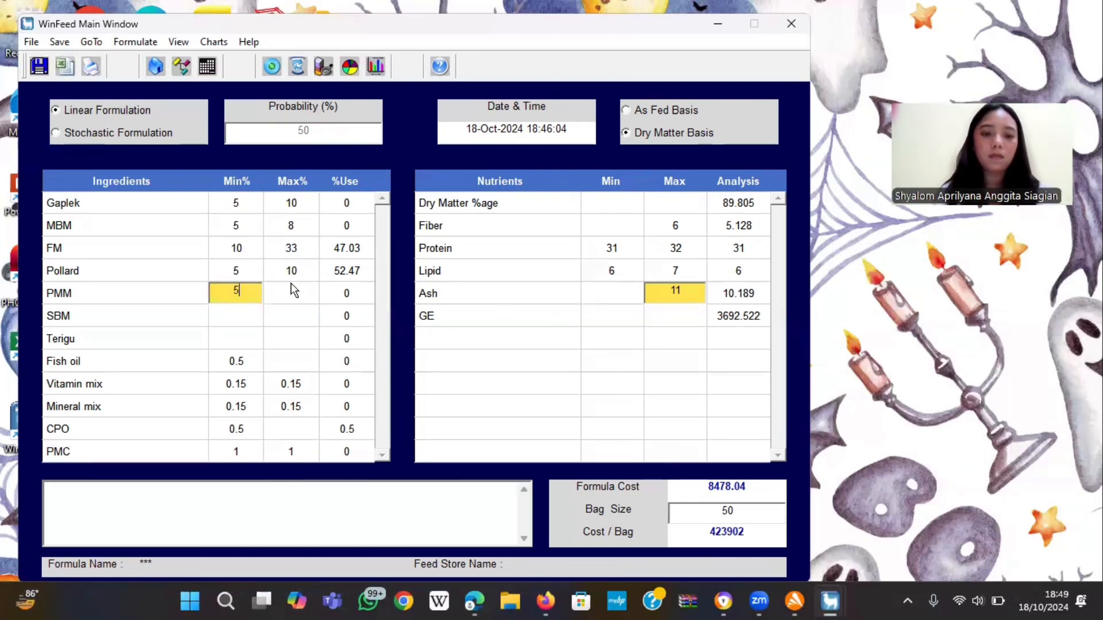
# Set PMM's maximum to 11%, SBM's limits to 5–9% and Terigu's to 5–10%, and run the formulation again
pyautogui.write('\t11\t5\t9\t5\t10')
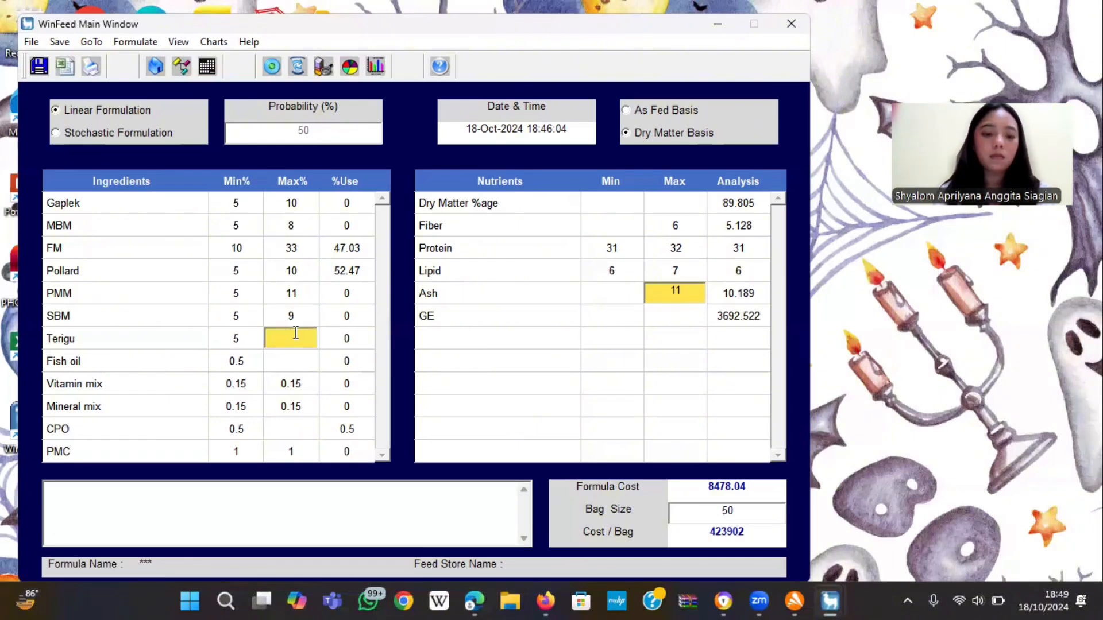
pyautogui.click(271, 66)
pyautogui.press('Return')
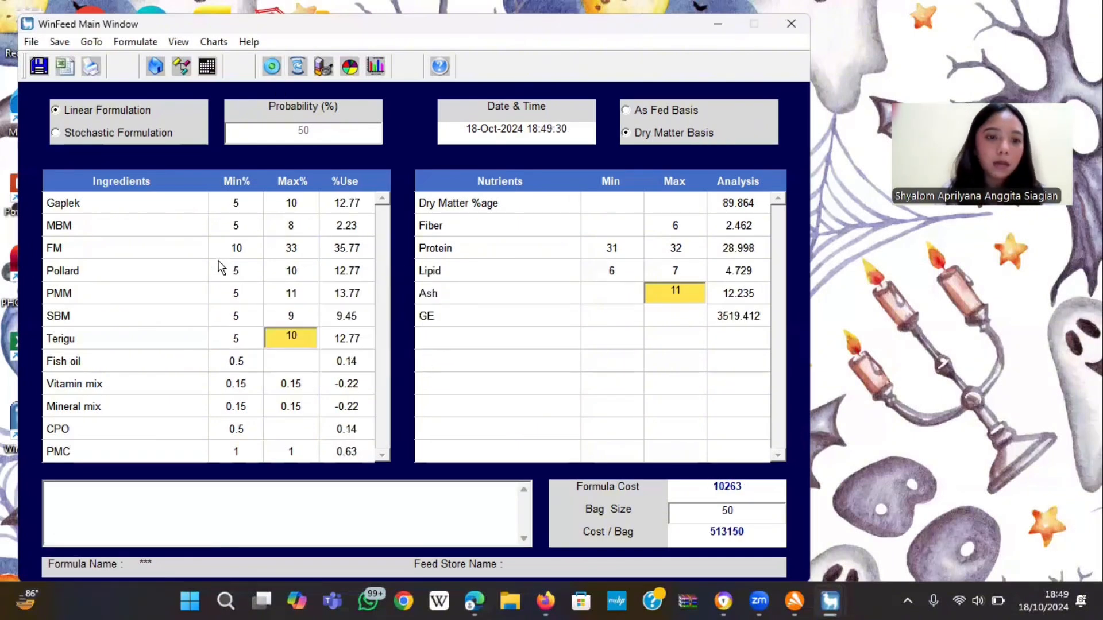
# Raise MBM's maximum to 15% and rerun the formulation
pyautogui.click(291, 225)
pyautogui.write('15')
pyautogui.click(271, 66)
pyautogui.click(414, 357)
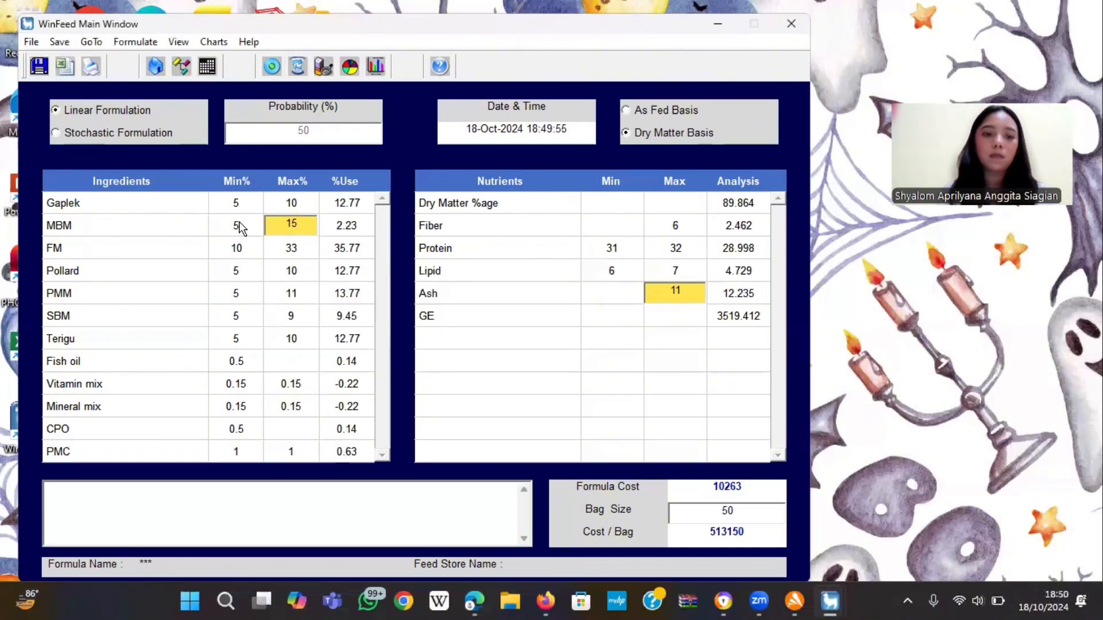
# Raise Pollard's maximum to 15% and rerun the formulation
pyautogui.click(291, 271)
pyautogui.write('15')
pyautogui.click(271, 66)
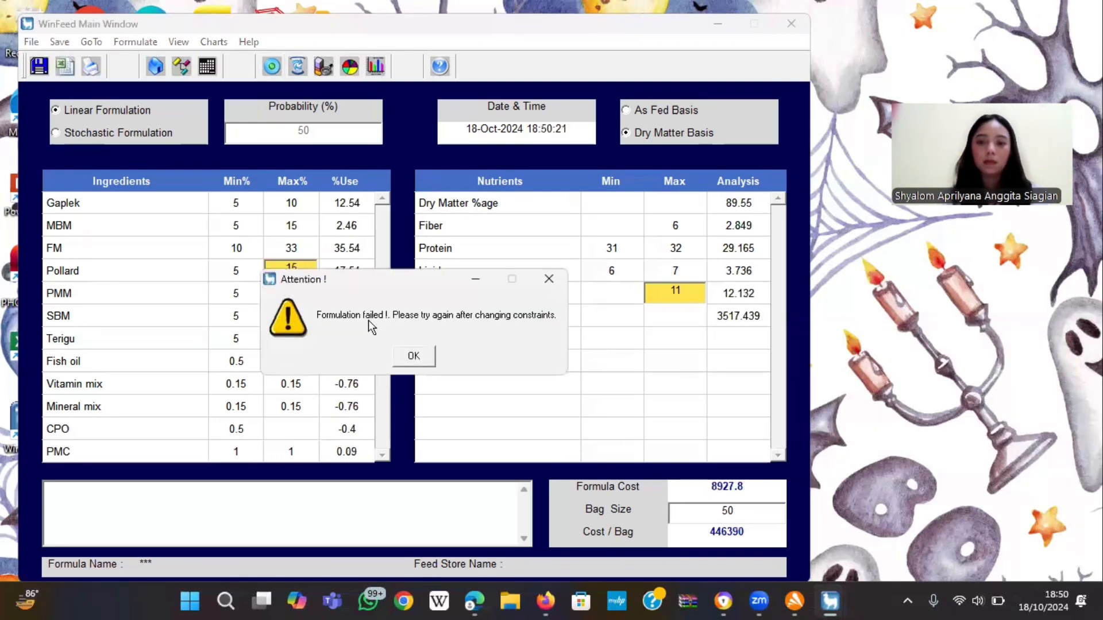
pyautogui.click(414, 357)
# Set Pollard's maximum to 20% and its minimum to 17%, and run the formulation again
pyautogui.click(308, 268)
pyautogui.write('20')
pyautogui.click(253, 266)
pyautogui.write('17')
pyautogui.click(271, 66)
pyautogui.click(402, 357)
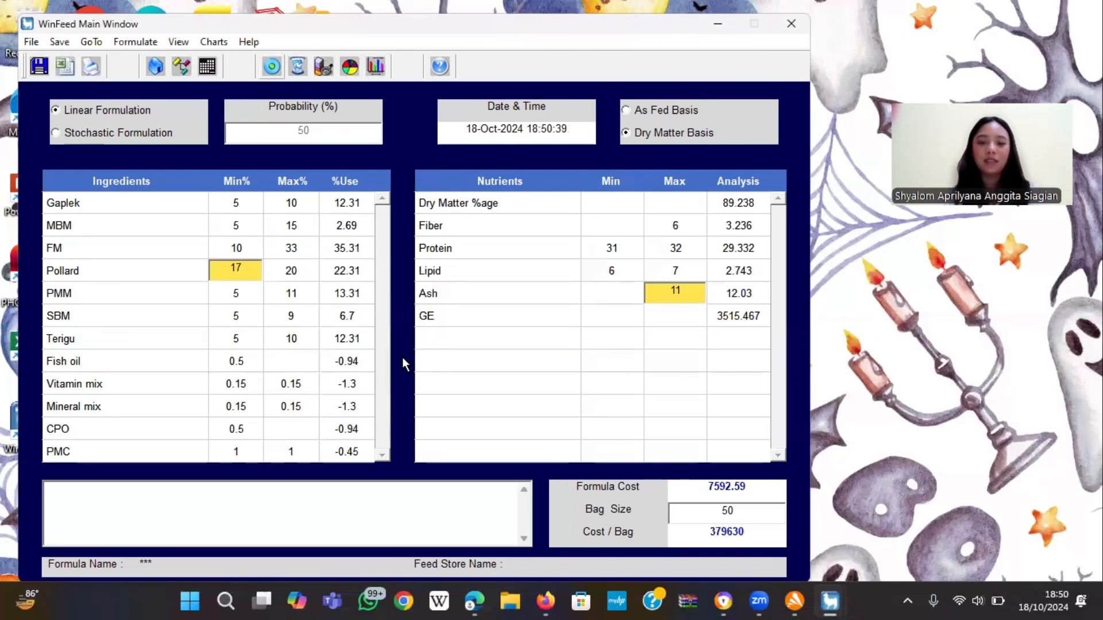
# Raise MBM's maximum to 20% and Gaplek's maximum to 11%, rerunning the formulation after each change
pyautogui.click(290, 225)
pyautogui.write('20')
pyautogui.click(272, 66)
pyautogui.click(412, 355)
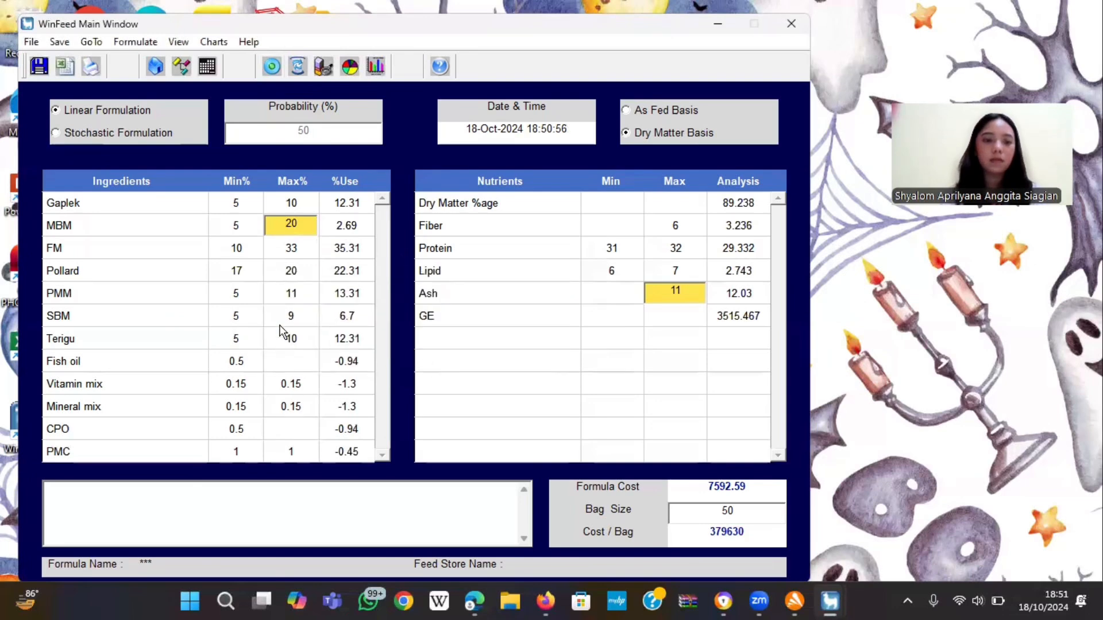
pyautogui.click(288, 203)
pyautogui.write('11')
pyautogui.click(271, 66)
pyautogui.click(411, 355)
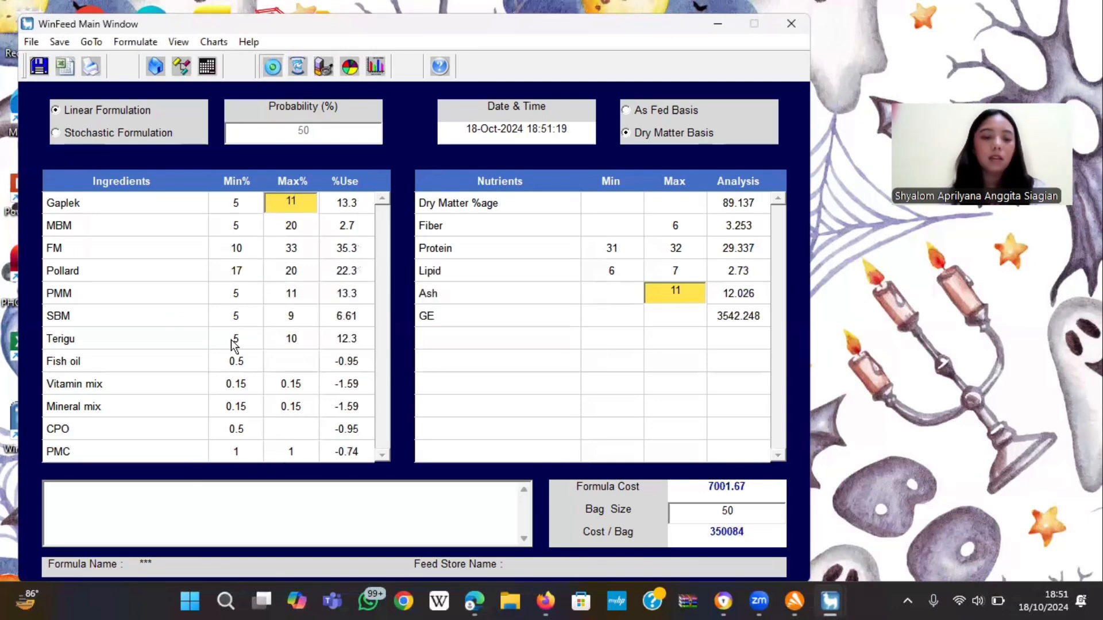
# Raise PMM's maximum to 17% and rerun the formulation
pyautogui.click(291, 293)
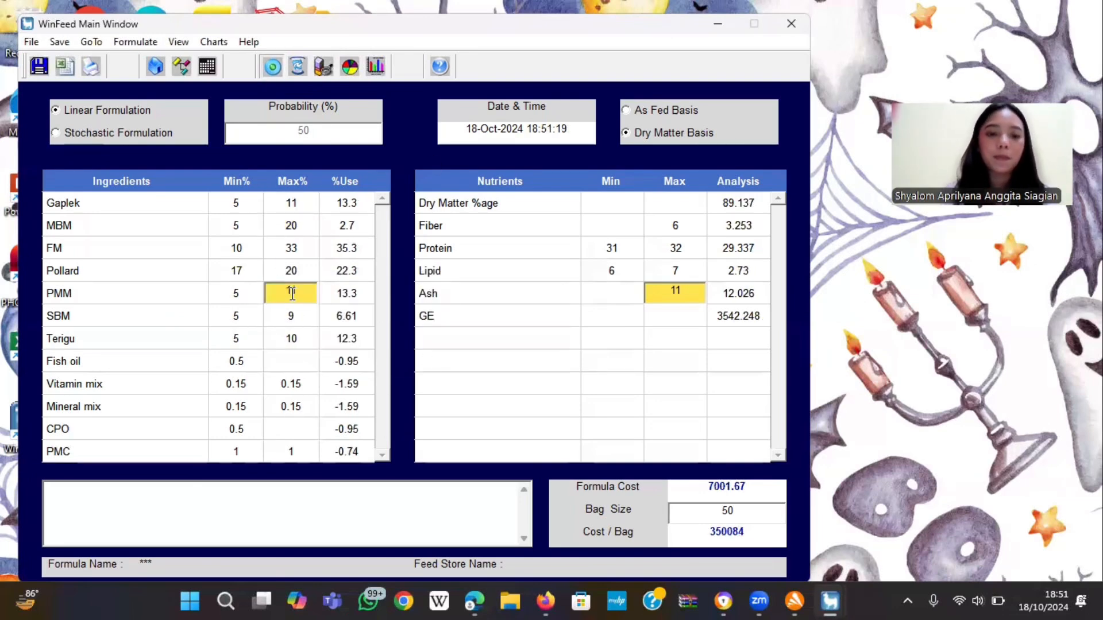
pyautogui.write('17')
pyautogui.click(272, 66)
pyautogui.press('Return')
# Raise SBM's maximum to 23% and rerun the formulation
pyautogui.click(291, 315)
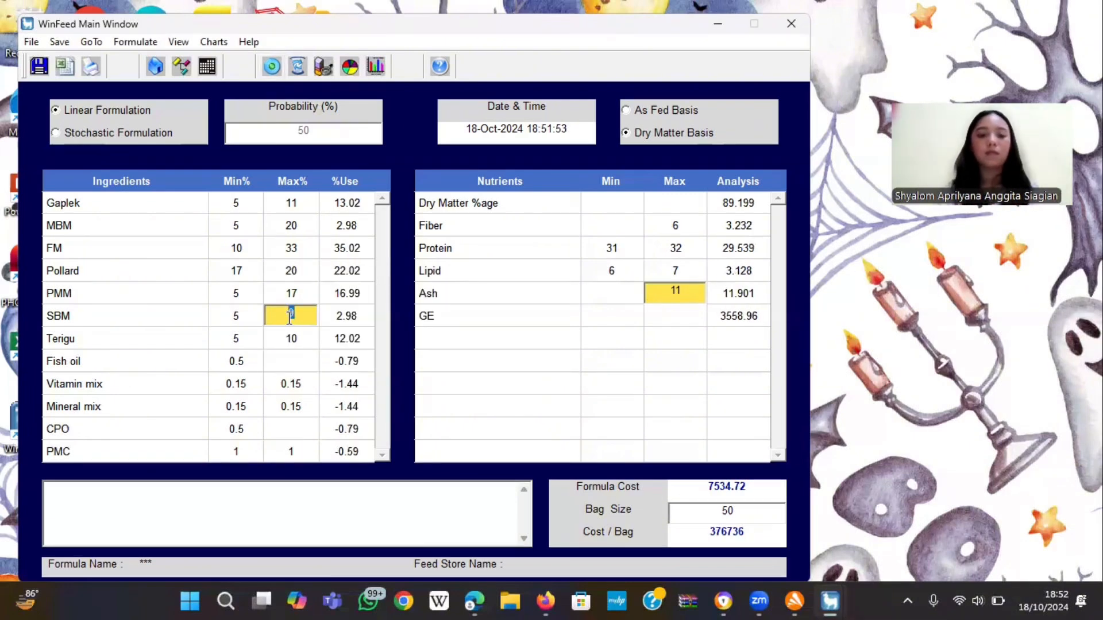
pyautogui.write('23')
pyautogui.click(272, 66)
pyautogui.click(411, 355)
# Raise SBM's maximum to 29%, rerun the formulation, and open Gaplek's maximum for editing
pyautogui.click(291, 314)
pyautogui.write('29')
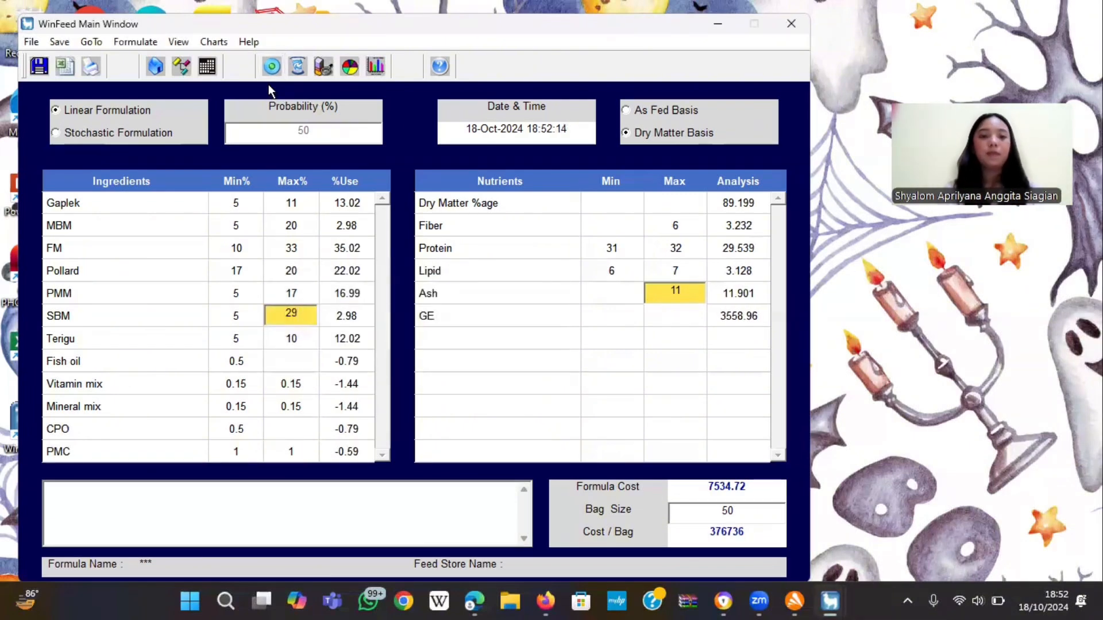
pyautogui.click(271, 66)
pyautogui.click(412, 355)
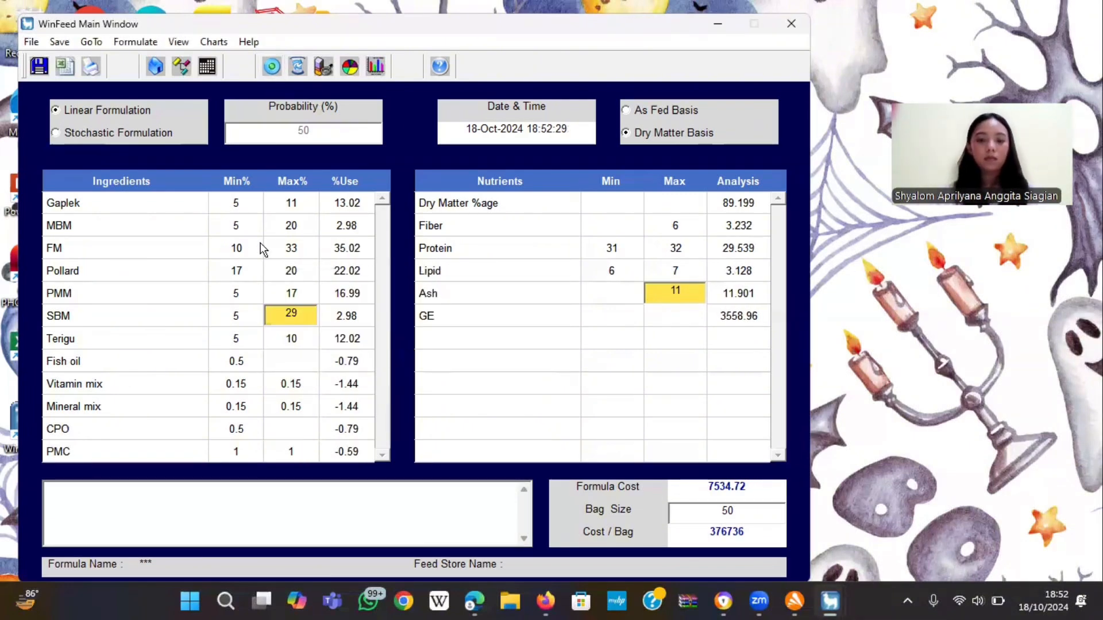
pyautogui.click(292, 202)
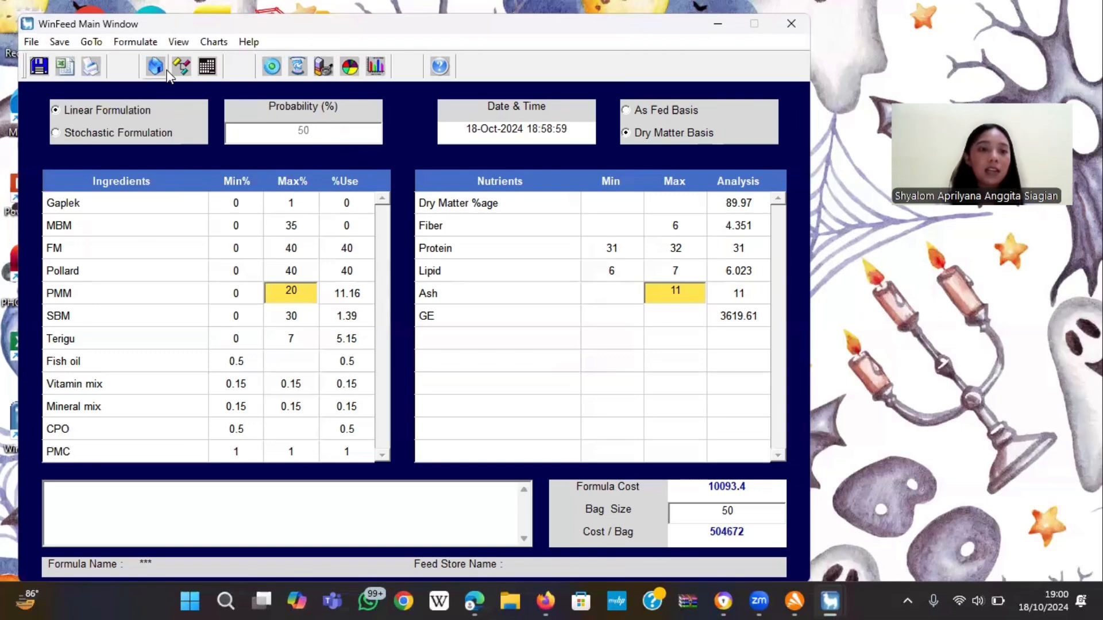
# Save the formula as a new WinFeed Feed Formula file in the Formulas folder, named with the author's full name
pyautogui.click(59, 43)
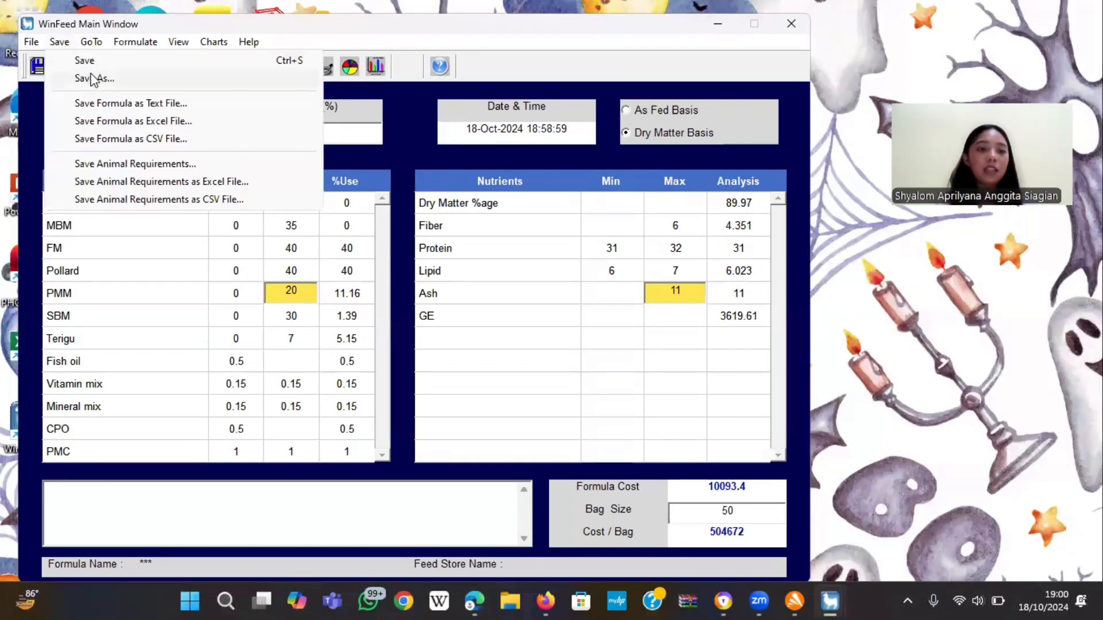
pyautogui.click(90, 79)
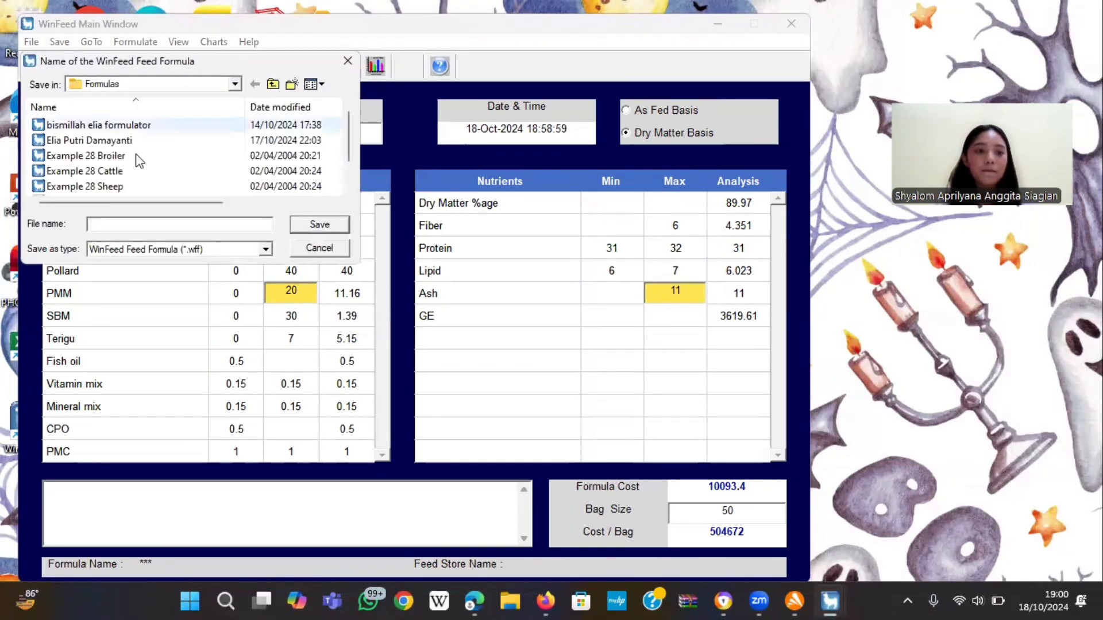
pyautogui.click(157, 224)
pyautogui.write('Shyalom Apr')
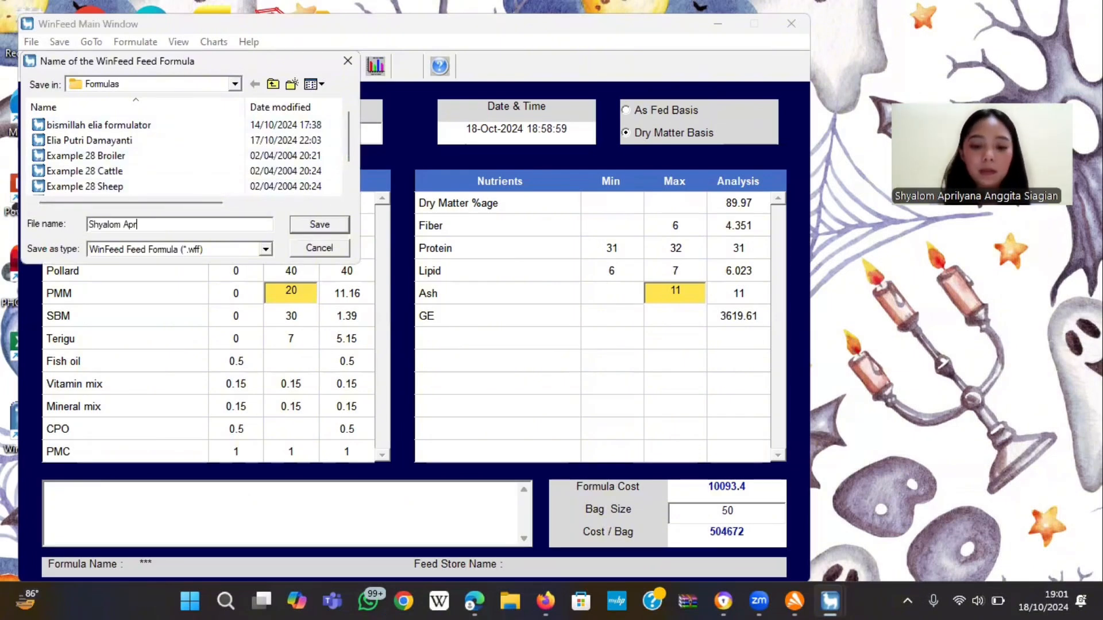
pyautogui.write('ilyana Anggita Siagian')
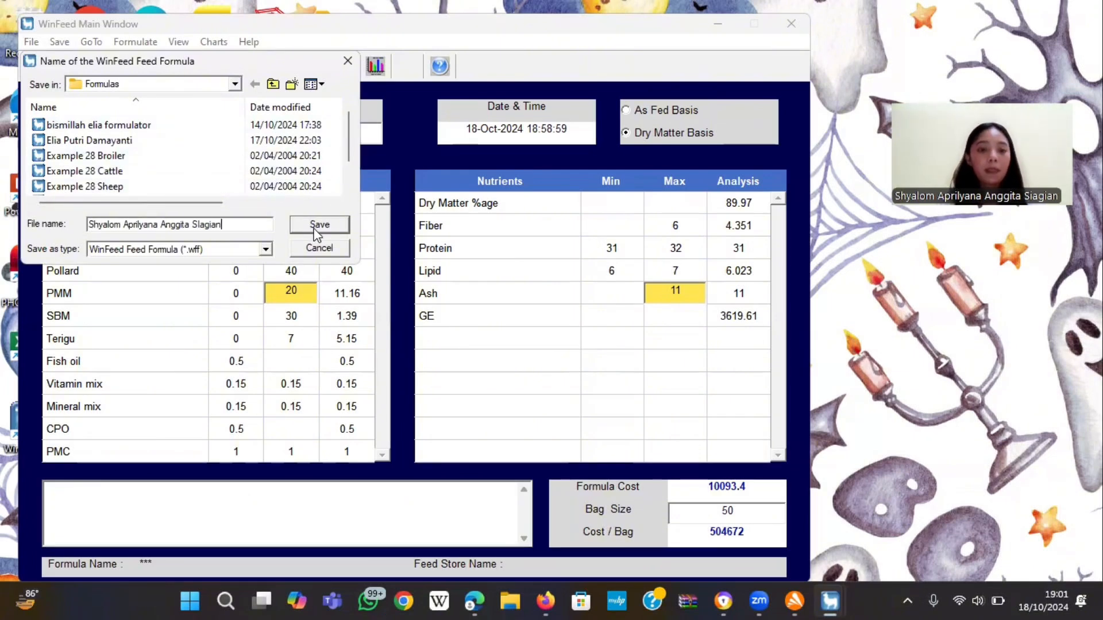
pyautogui.click(316, 226)
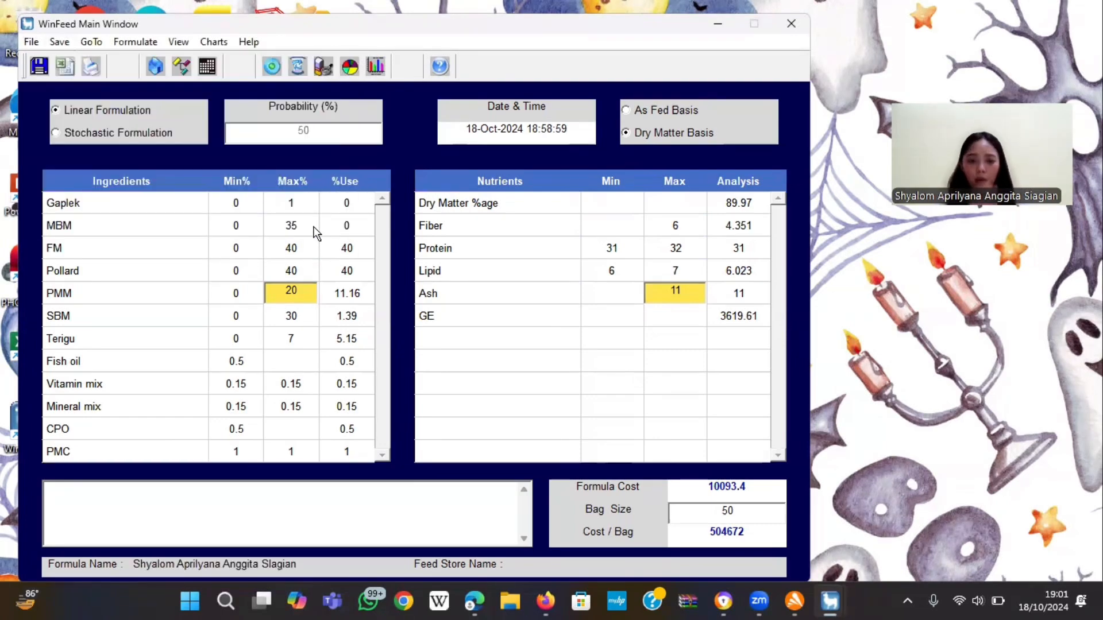